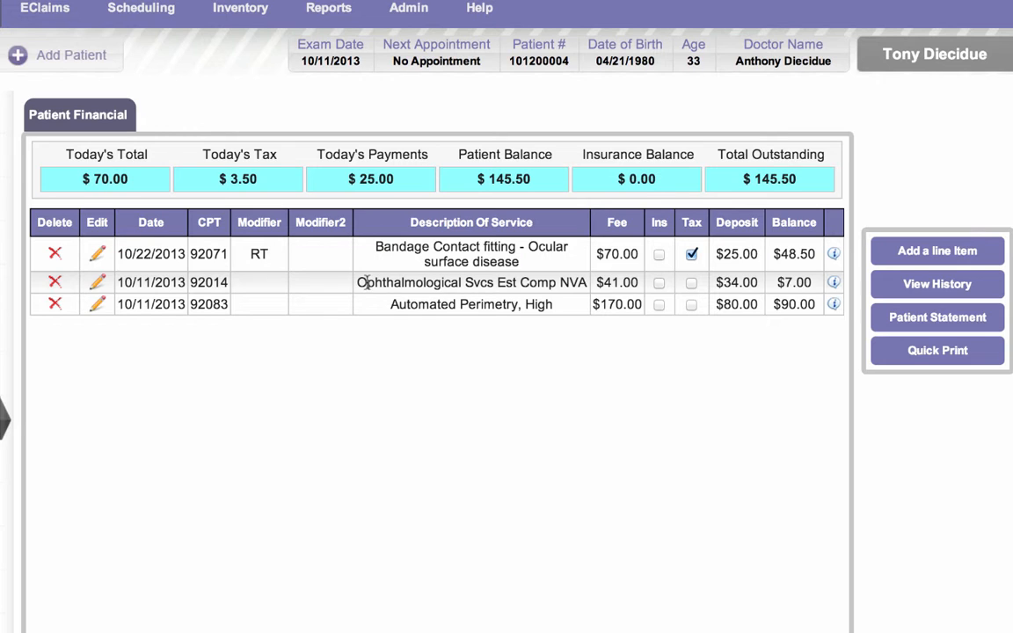
# Review the service descriptions of the existing line items and sort them by date, newest first.
pyautogui.moveTo(367, 282); pyautogui.dragTo(560, 286)
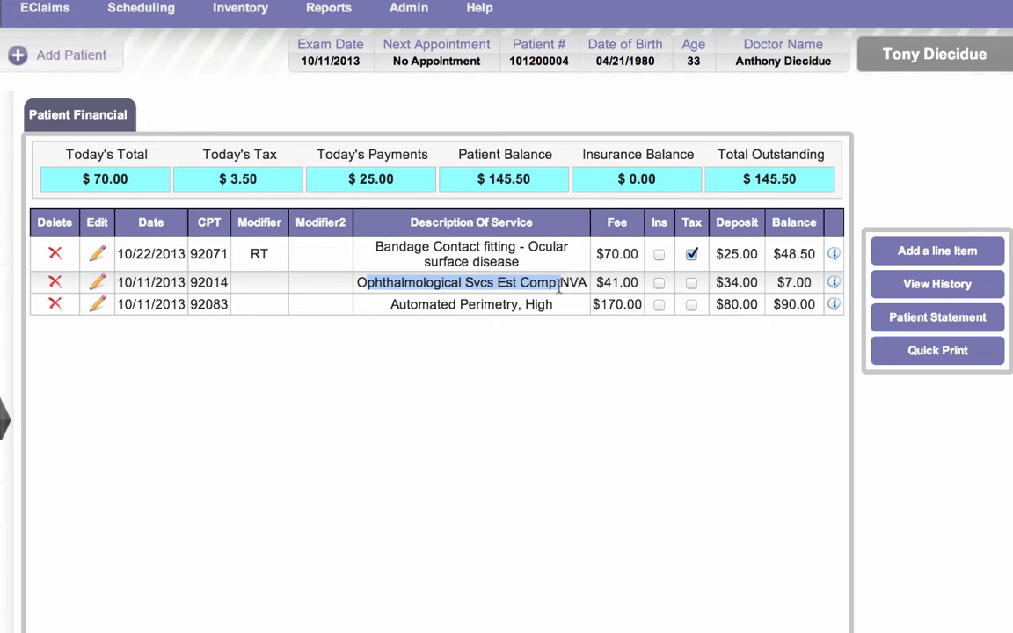
pyautogui.moveTo(391, 305); pyautogui.dragTo(554, 307)
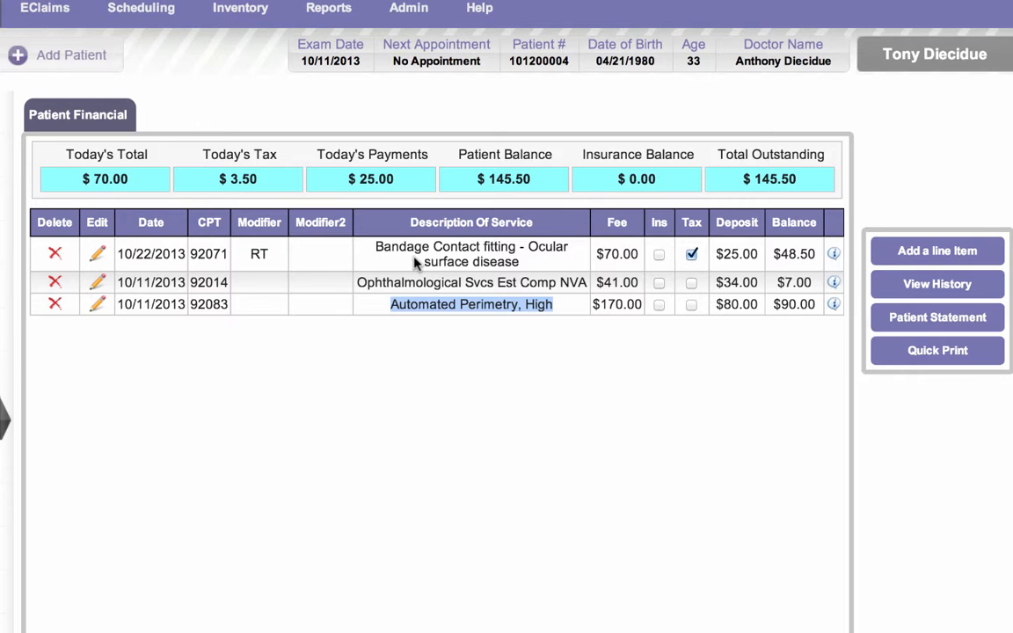
pyautogui.click(151, 224)
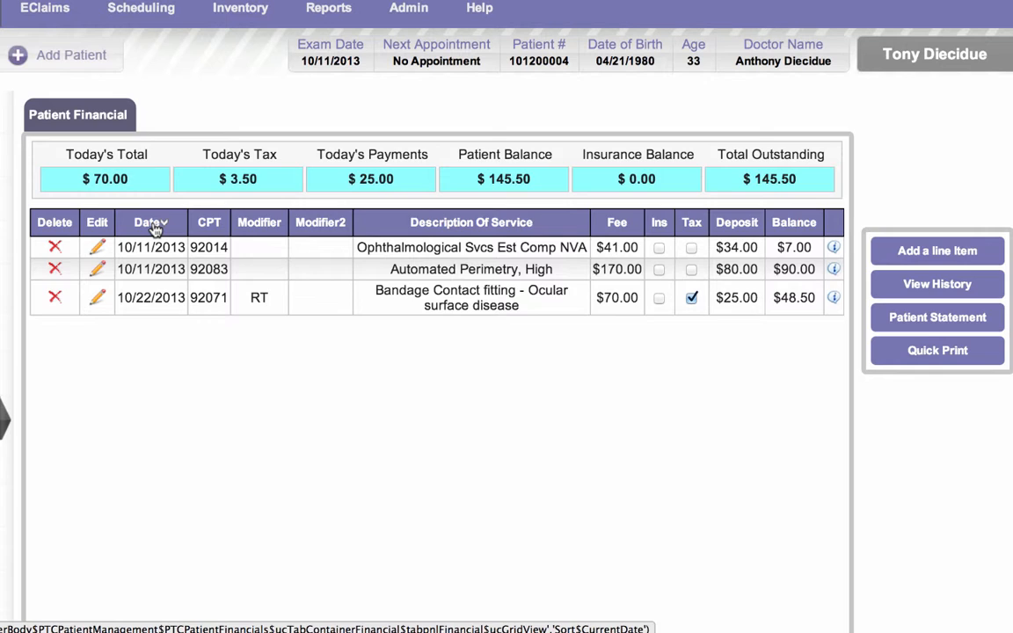
pyautogui.click(152, 224)
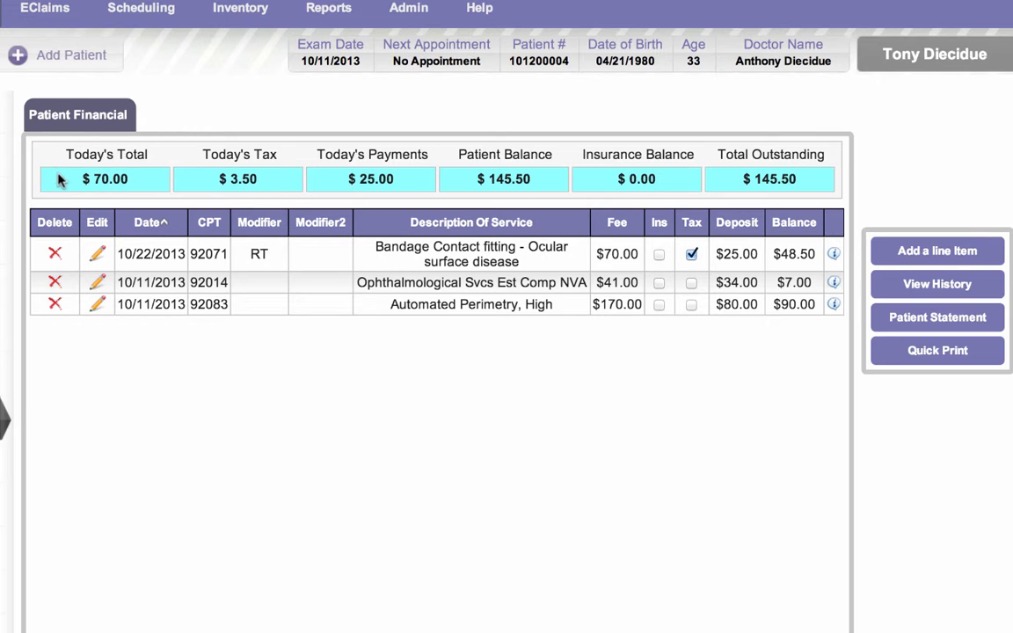
# Examine the patient's financial summary, covering today's total, tax and payments, the patient and insurance balances, and the total outstanding.
pyautogui.moveTo(92, 179); pyautogui.dragTo(128, 179)
pyautogui.moveTo(227, 179); pyautogui.dragTo(267, 180)
pyautogui.moveTo(360, 180); pyautogui.dragTo(409, 181)
pyautogui.moveTo(488, 178); pyautogui.dragTo(557, 185)
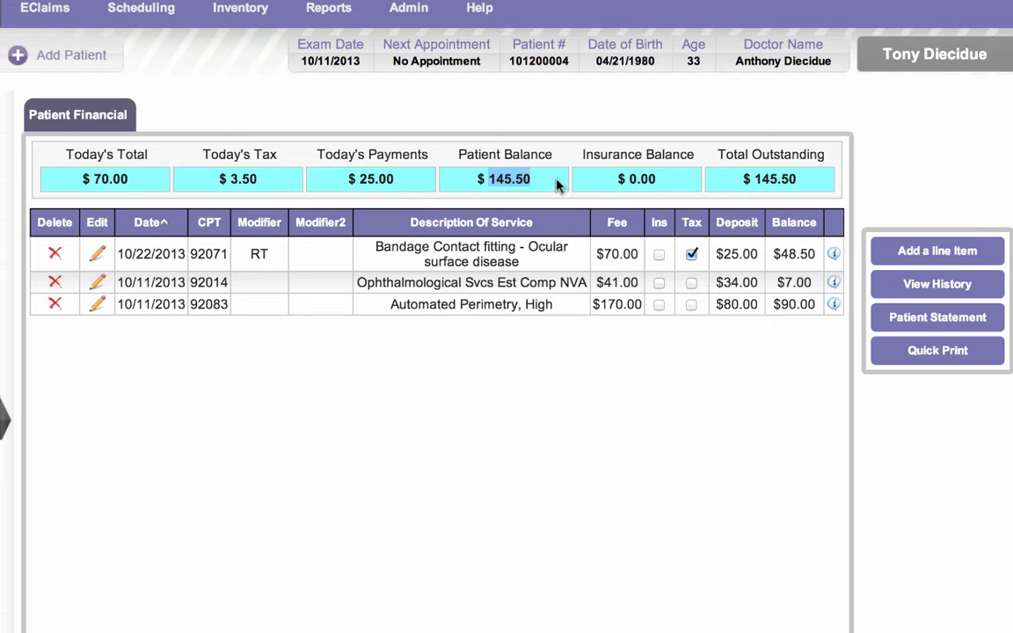
pyautogui.moveTo(628, 179); pyautogui.dragTo(658, 179)
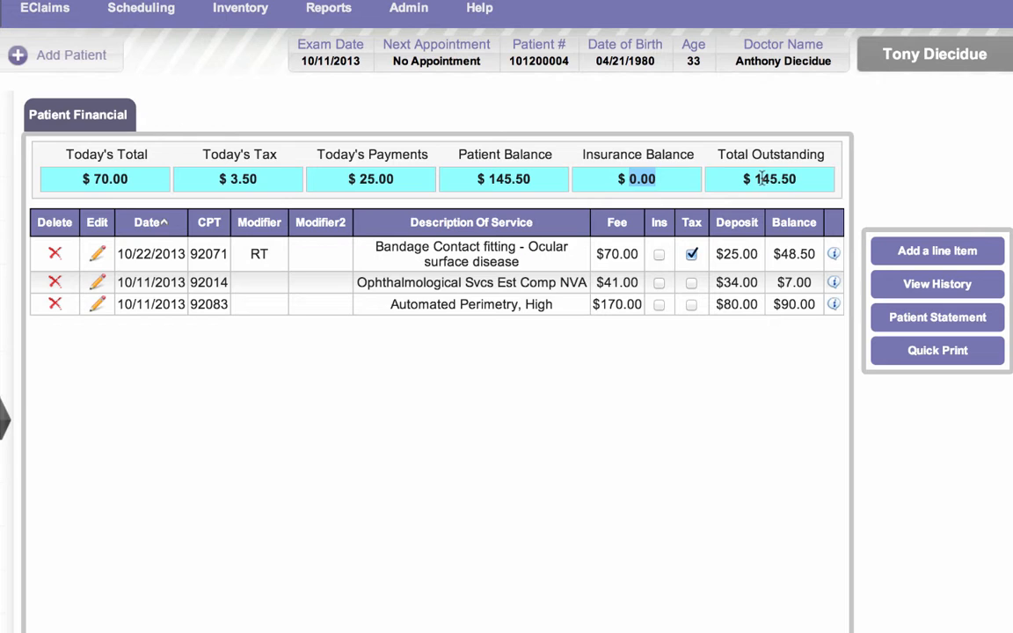
pyautogui.moveTo(762, 179); pyautogui.dragTo(797, 179)
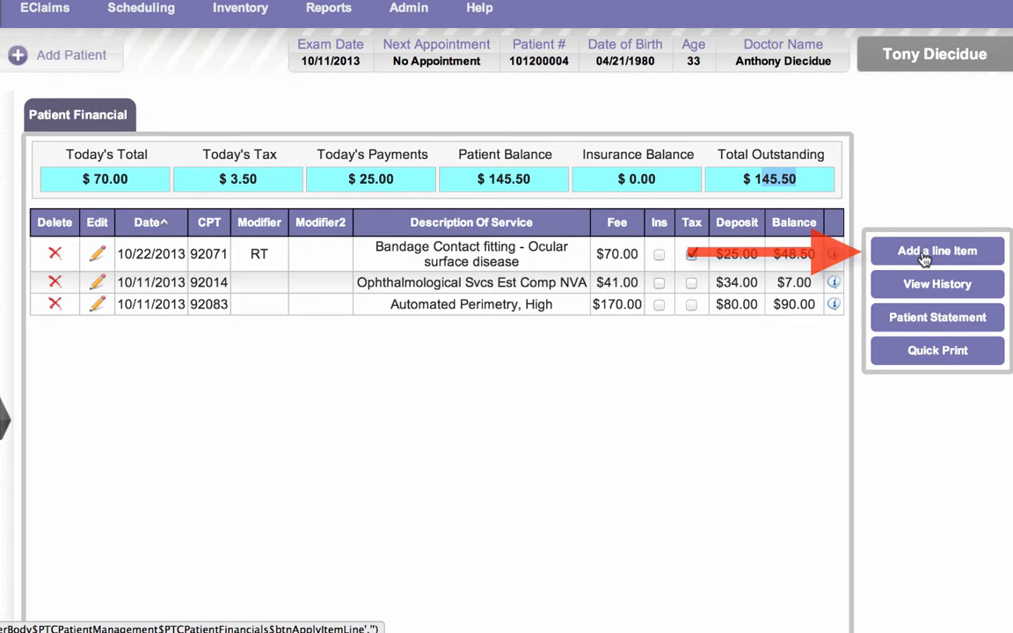
# Start a new line item for the procedure Fundus Photography w/Interpretation and Report.
pyautogui.click(924, 255)
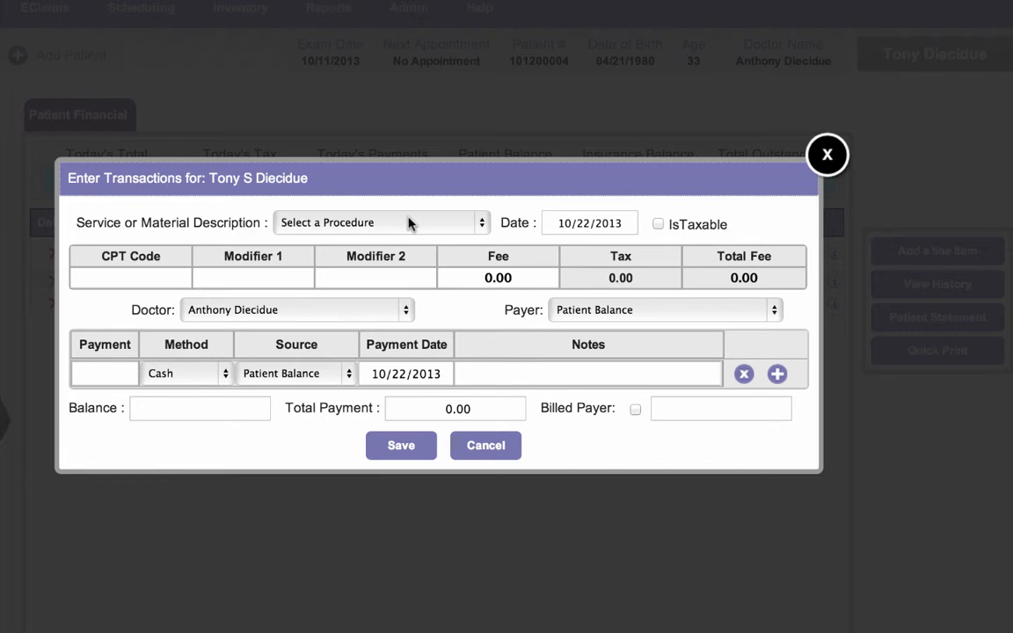
pyautogui.click(470, 226)
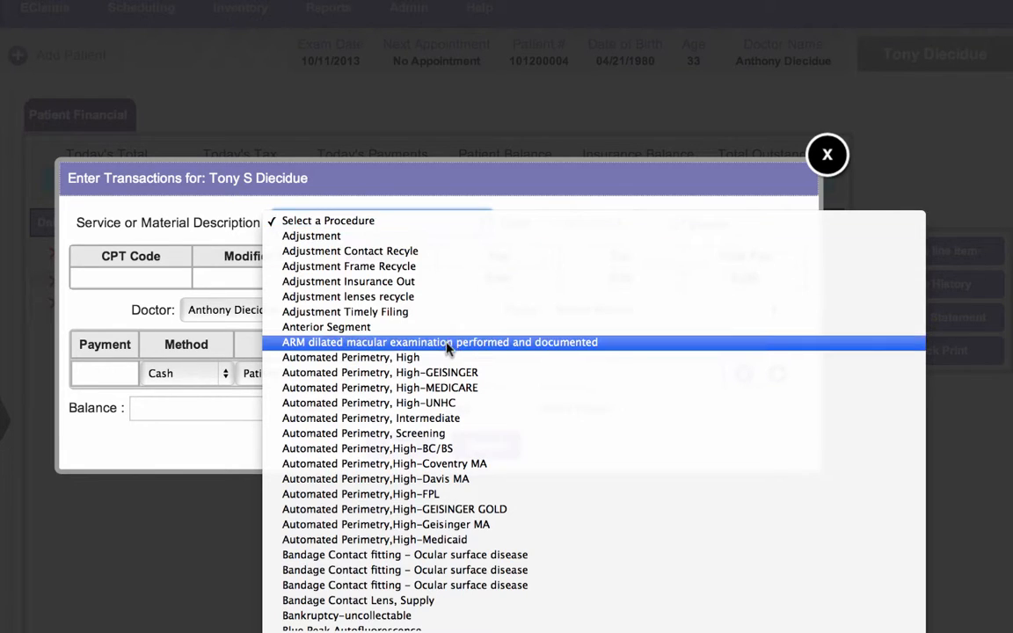
pyautogui.scroll(-15, 445, 349)
pyautogui.scroll(-5, 445, 349)
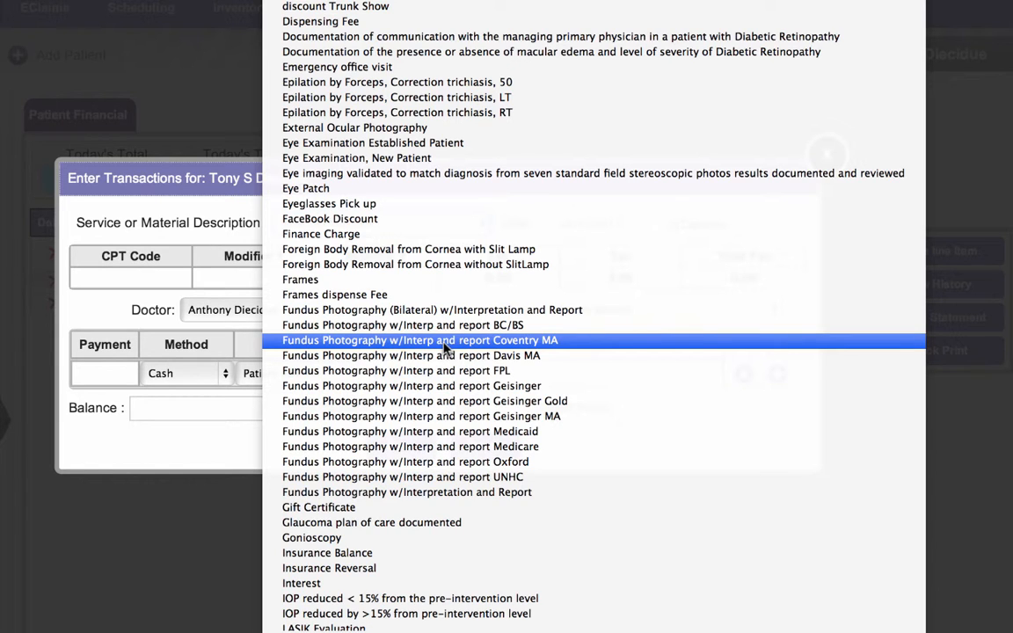
pyautogui.click(420, 495)
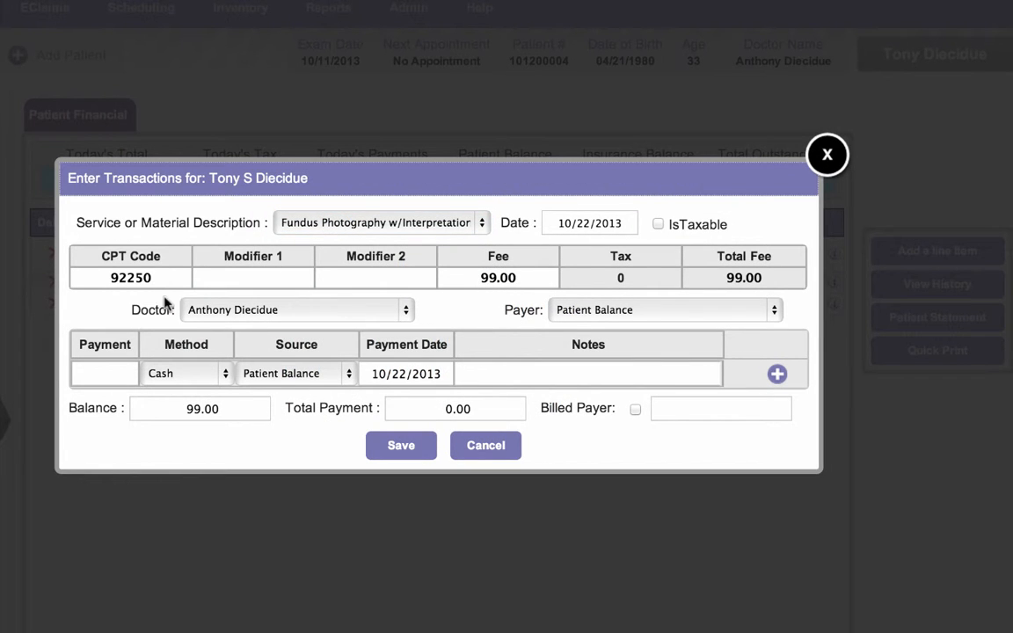
# Review the new transaction's date, CPT code, both modifiers, fee and total fee.
pyautogui.click(570, 223)
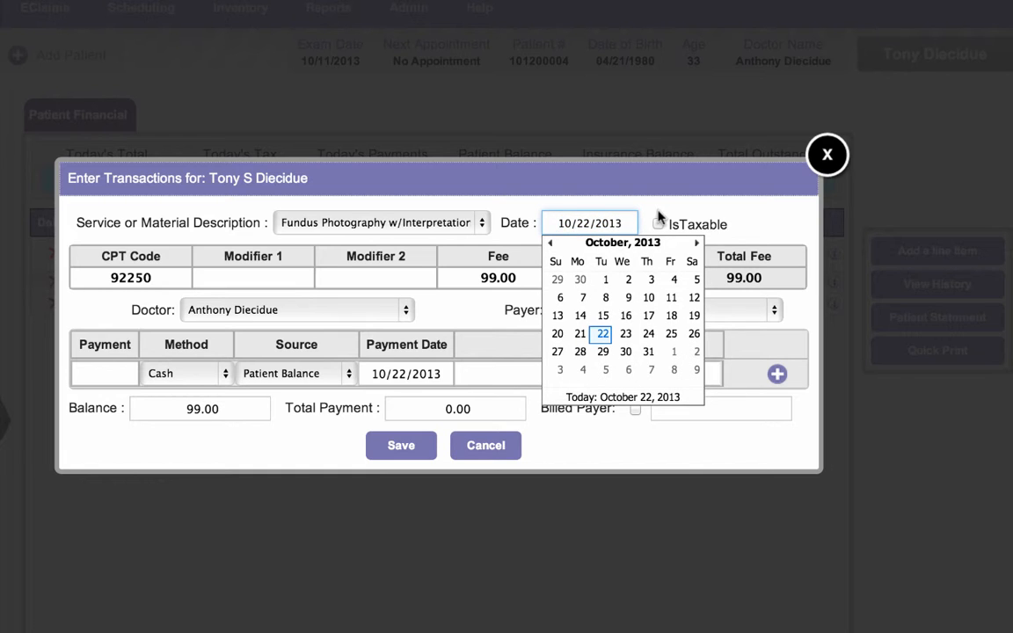
pyautogui.click(660, 216)
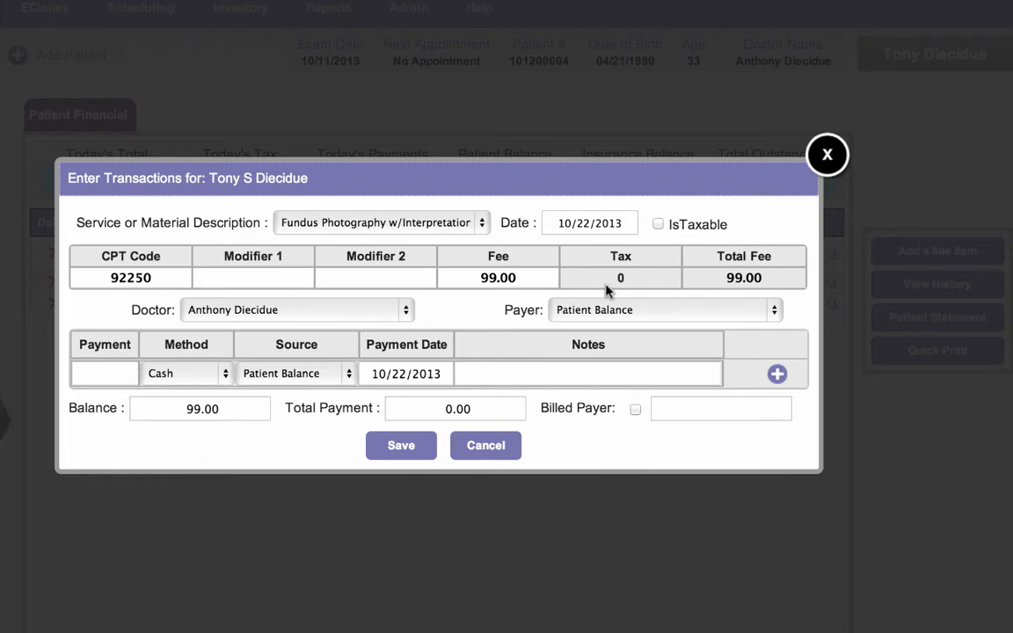
pyautogui.click(108, 278)
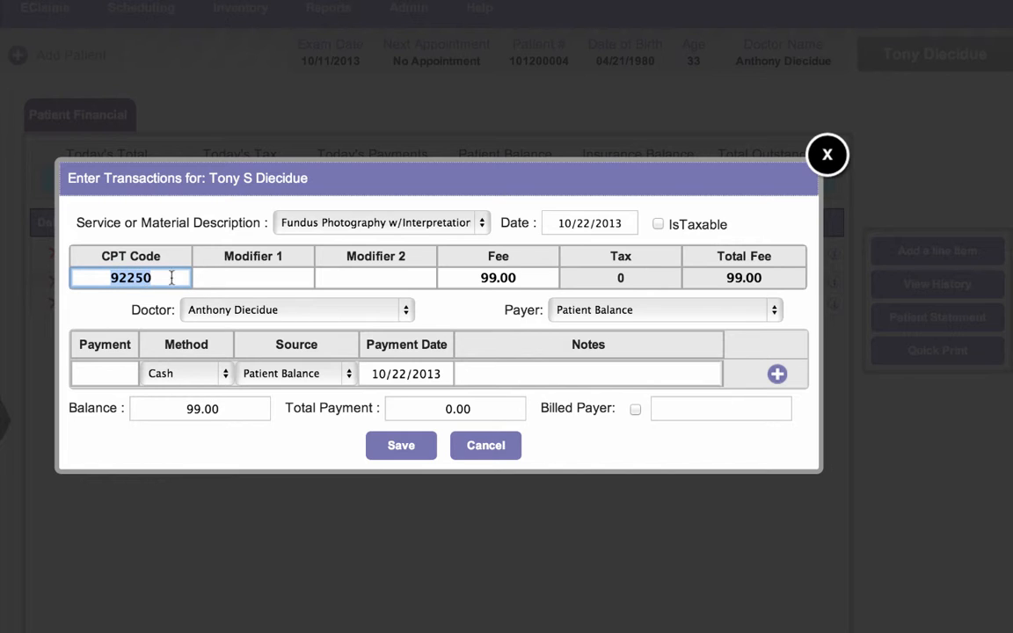
pyautogui.click(209, 278)
pyautogui.click(377, 278)
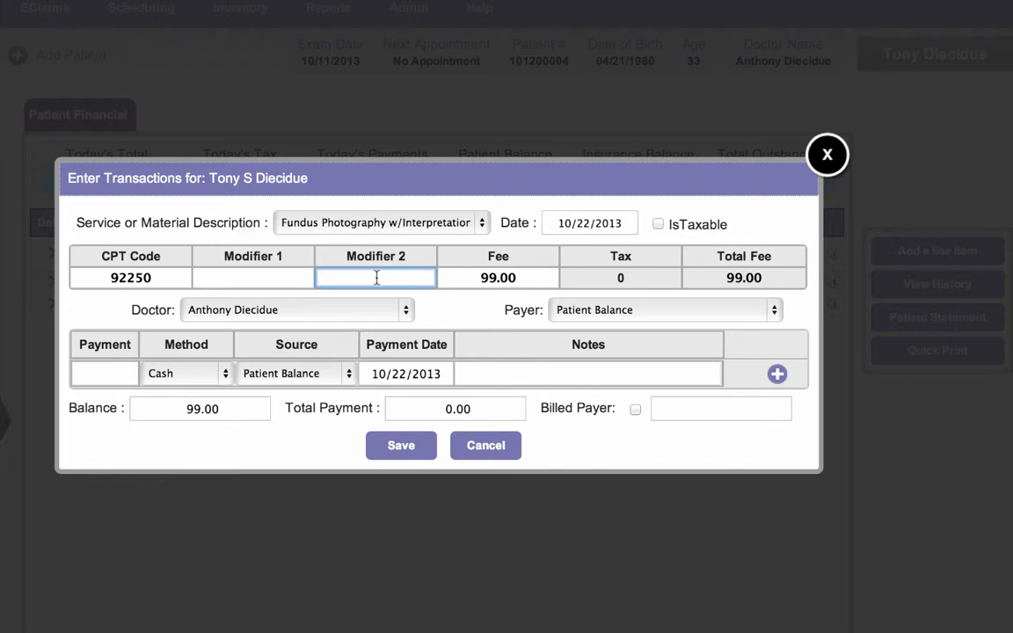
pyautogui.click(511, 278)
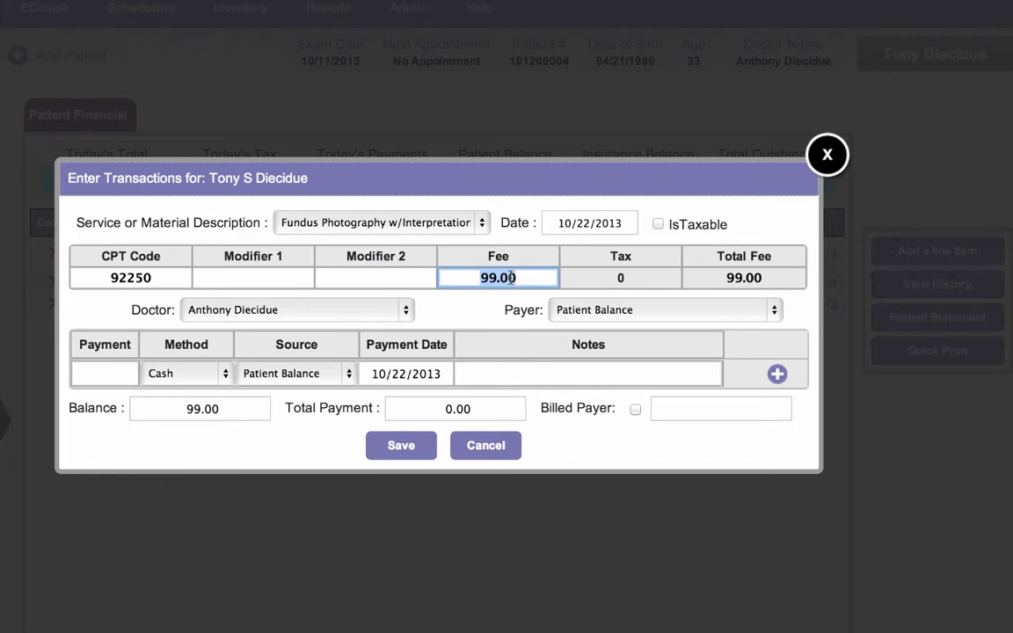
pyautogui.click(684, 278)
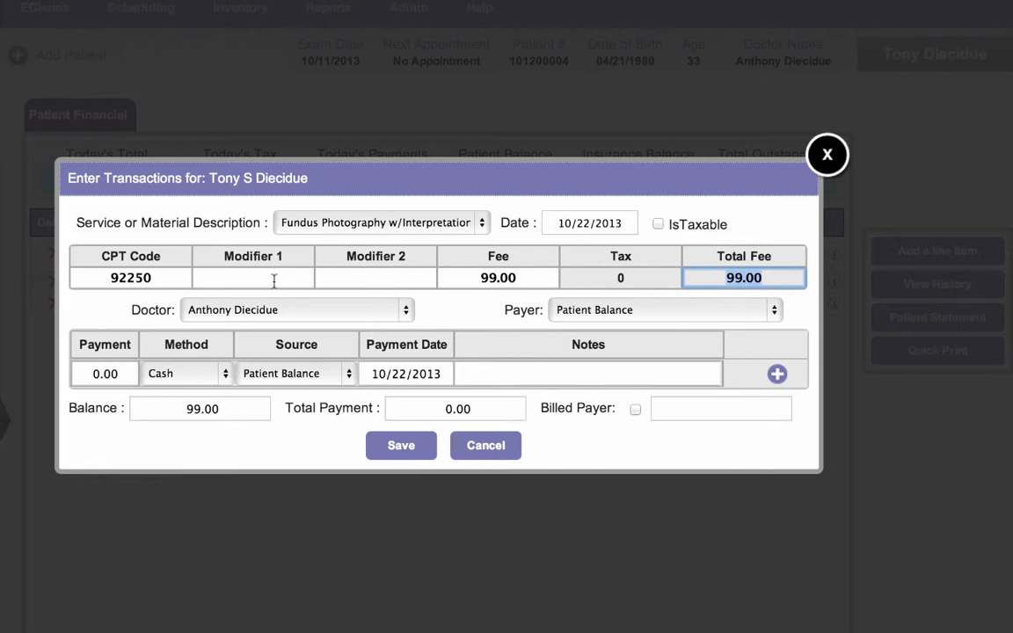
# Choose the patient's doctor for the transaction and select Patient Balance as the payer.
pyautogui.click(280, 312)
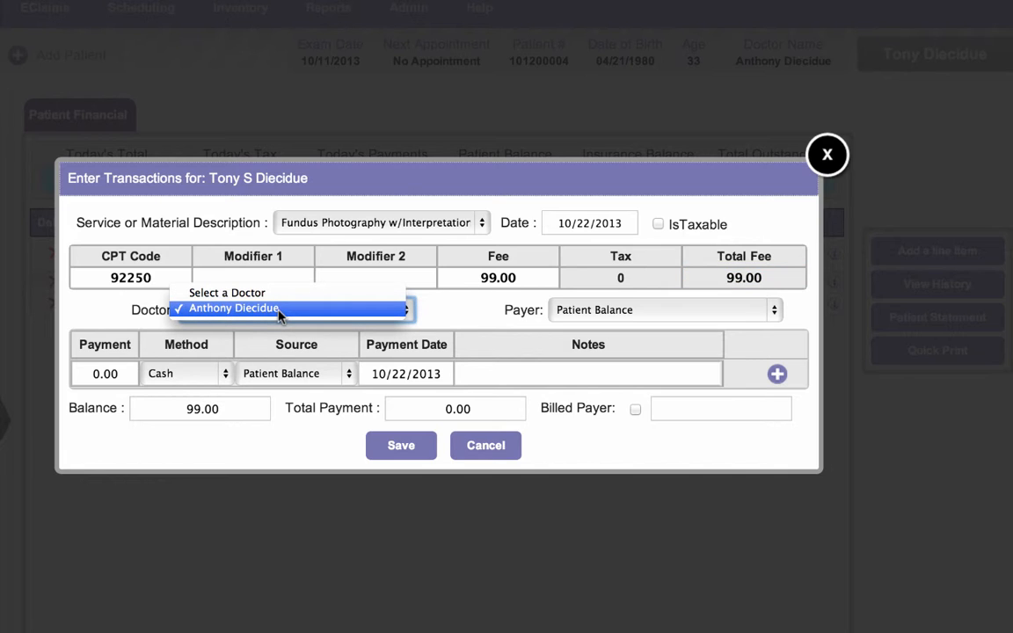
pyautogui.click(279, 311)
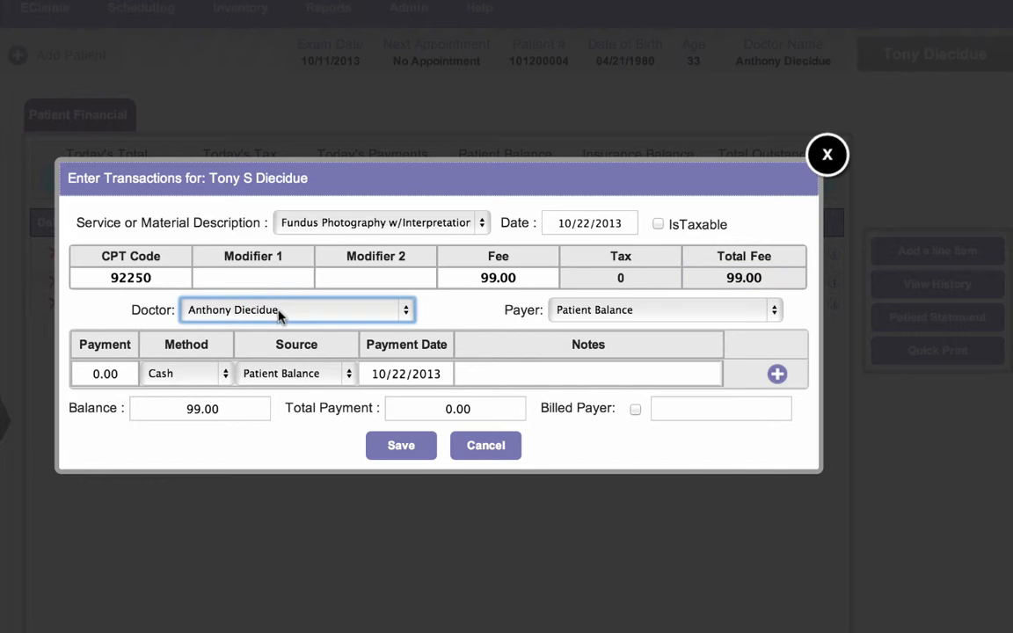
pyautogui.click(617, 314)
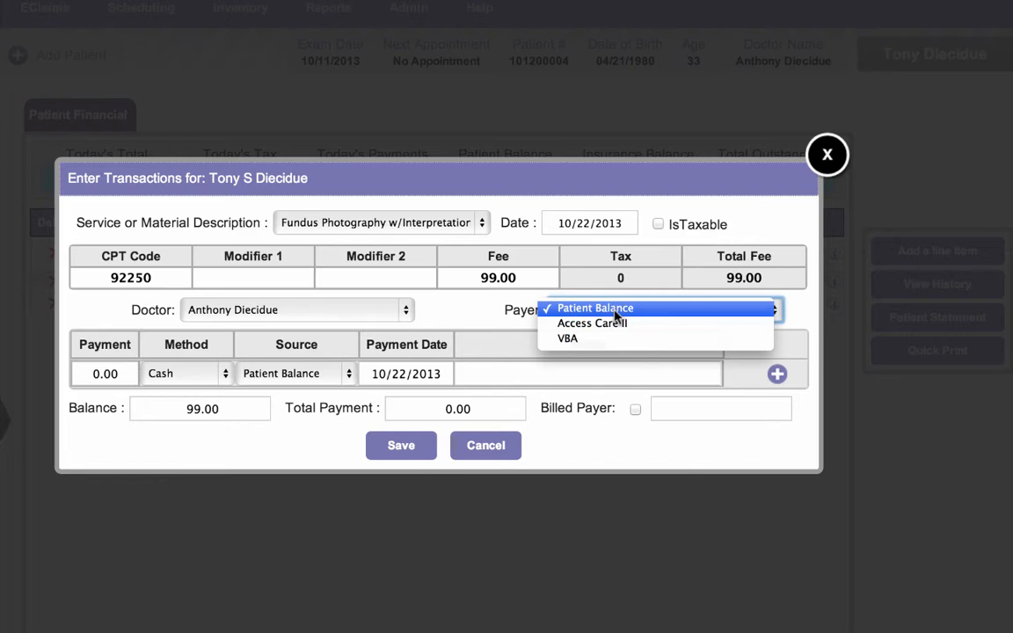
pyautogui.click(616, 312)
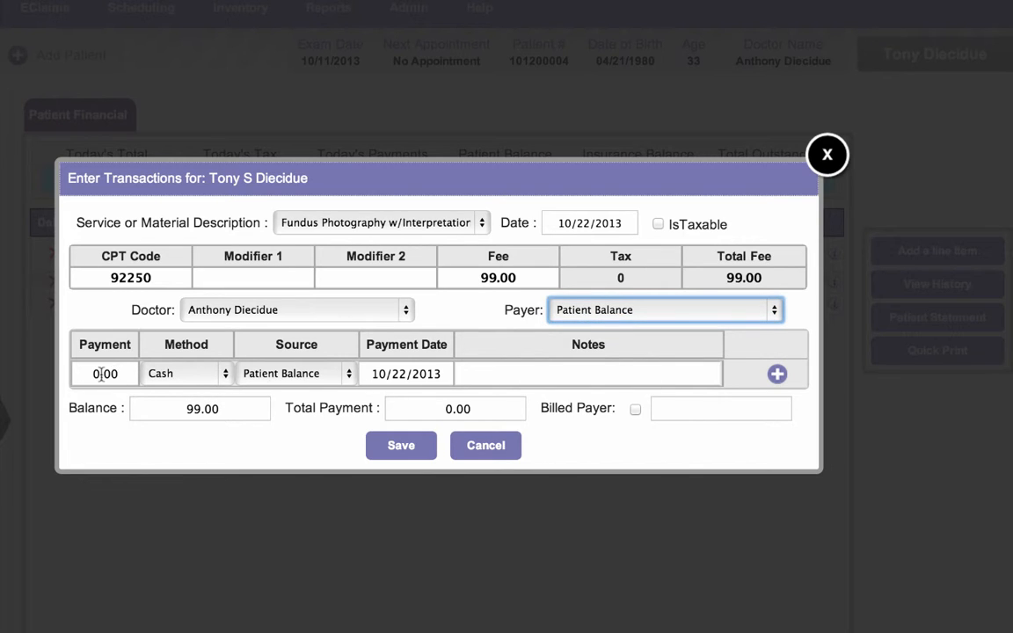
# Enter a 10.00 cash payment for the transaction, and check its balance and total payment.
pyautogui.moveTo(92, 374); pyautogui.dragTo(126, 373)
pyautogui.write('10')
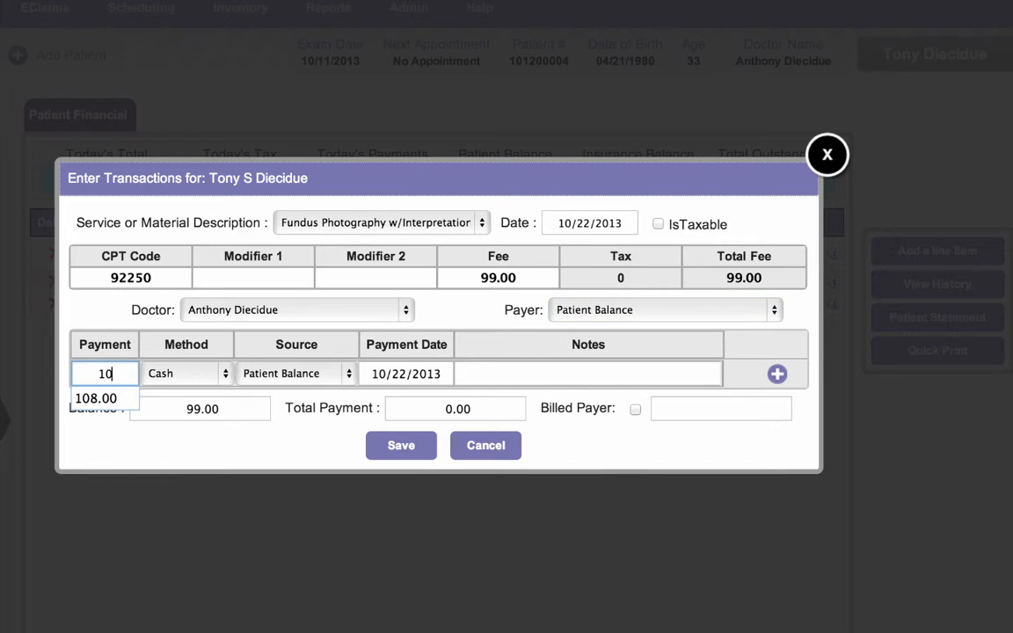
pyautogui.click(193, 377)
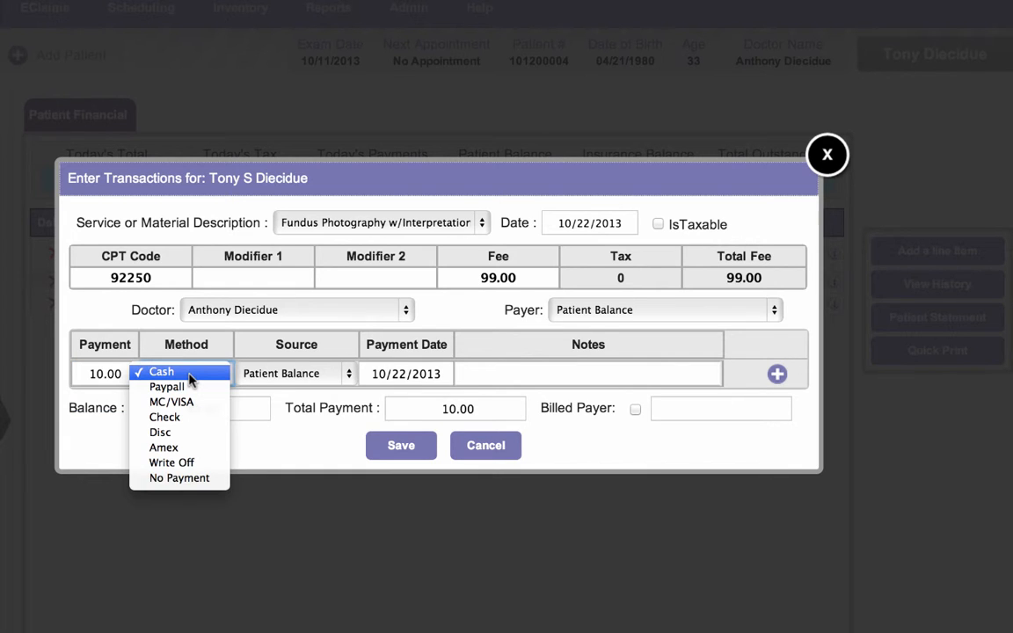
pyautogui.click(189, 374)
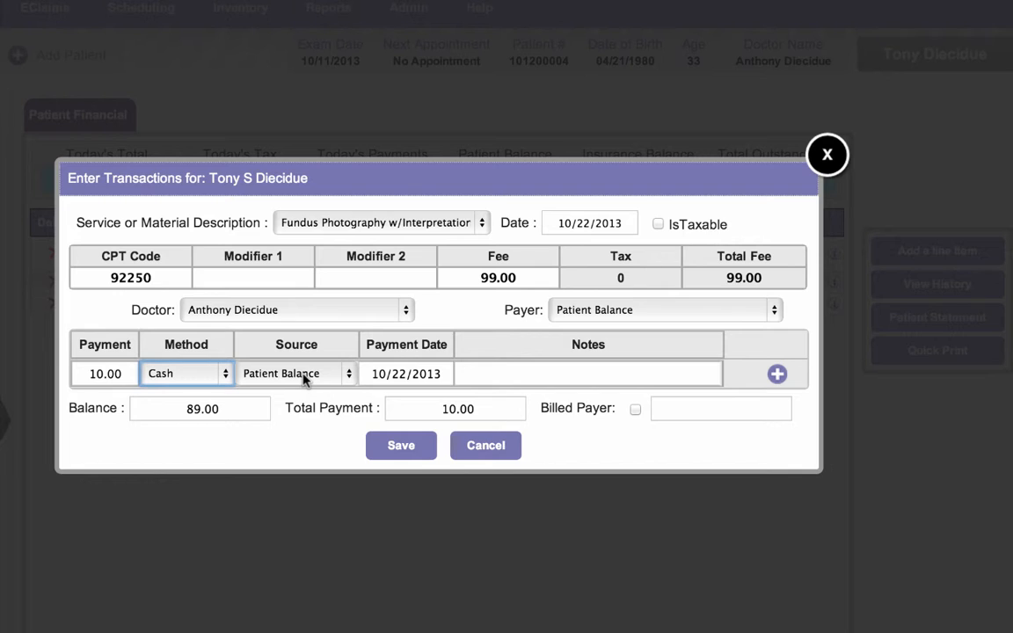
pyautogui.click(549, 371)
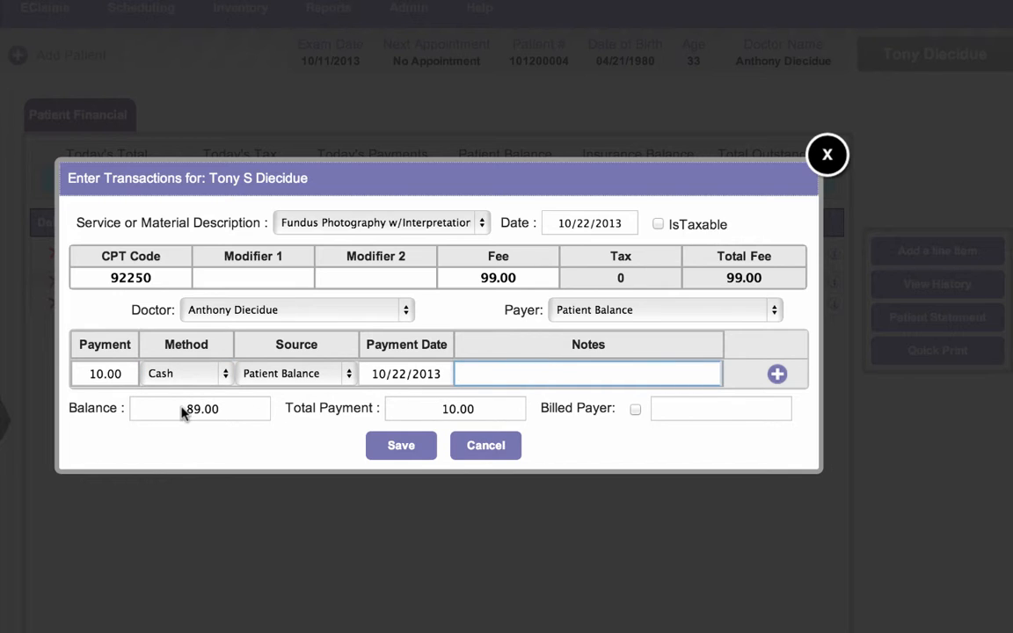
pyautogui.moveTo(185, 410); pyautogui.dragTo(225, 408)
pyautogui.moveTo(443, 409); pyautogui.dragTo(477, 409)
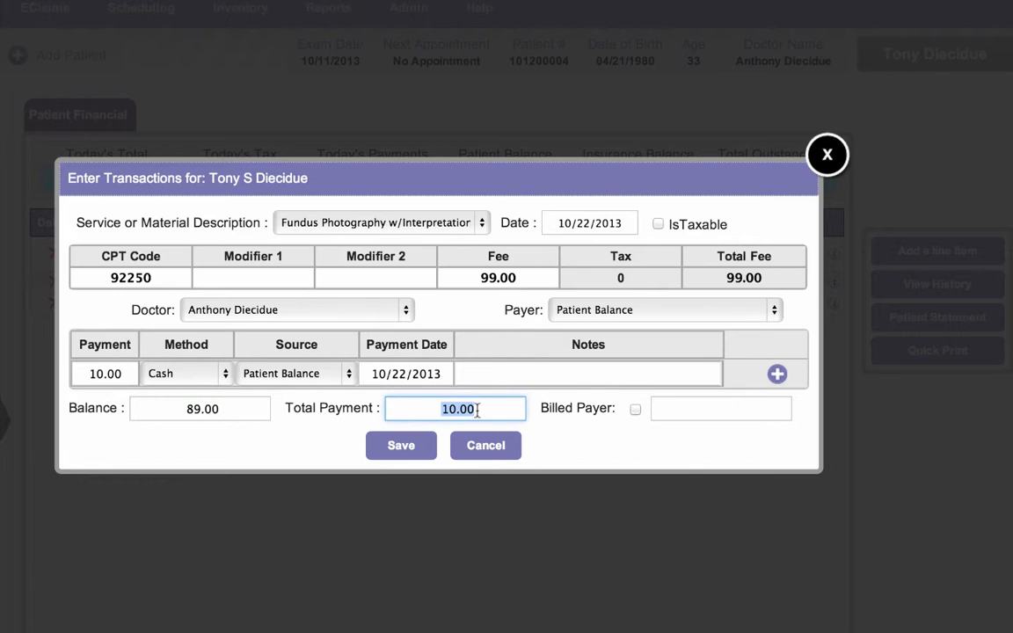
# Add a second payment of 25.00 using MC/VISA as the method, and check the total payment.
pyautogui.click(779, 376)
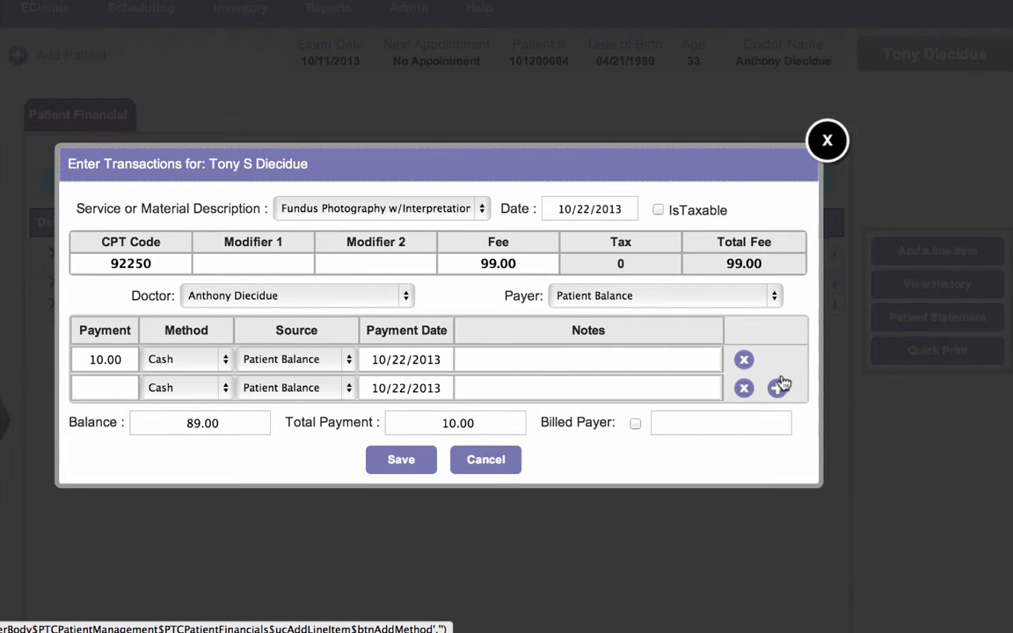
pyautogui.click(128, 389)
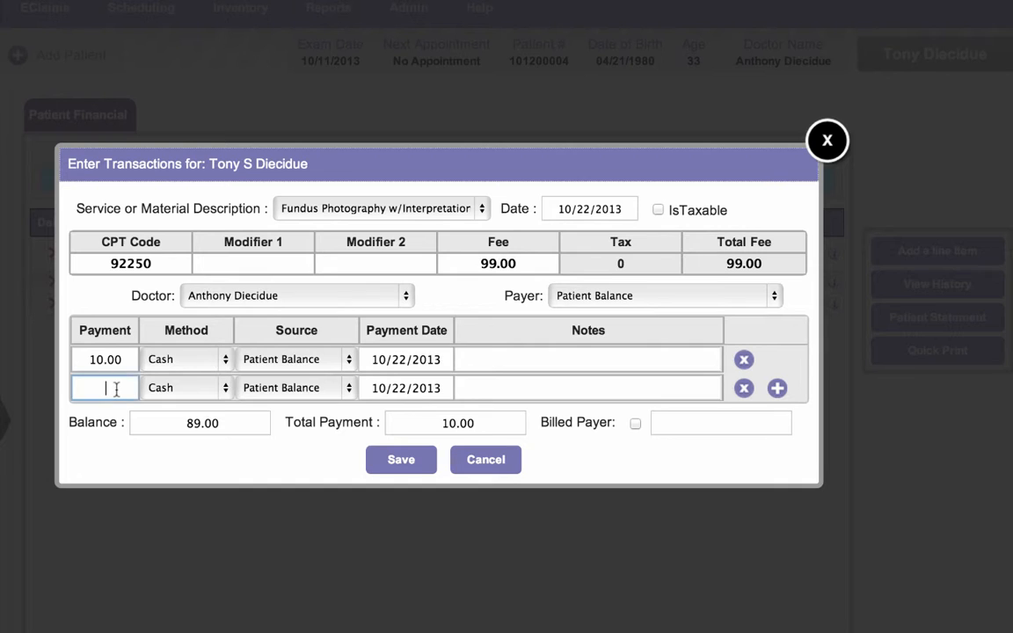
pyautogui.write('25')
pyautogui.click(777, 388)
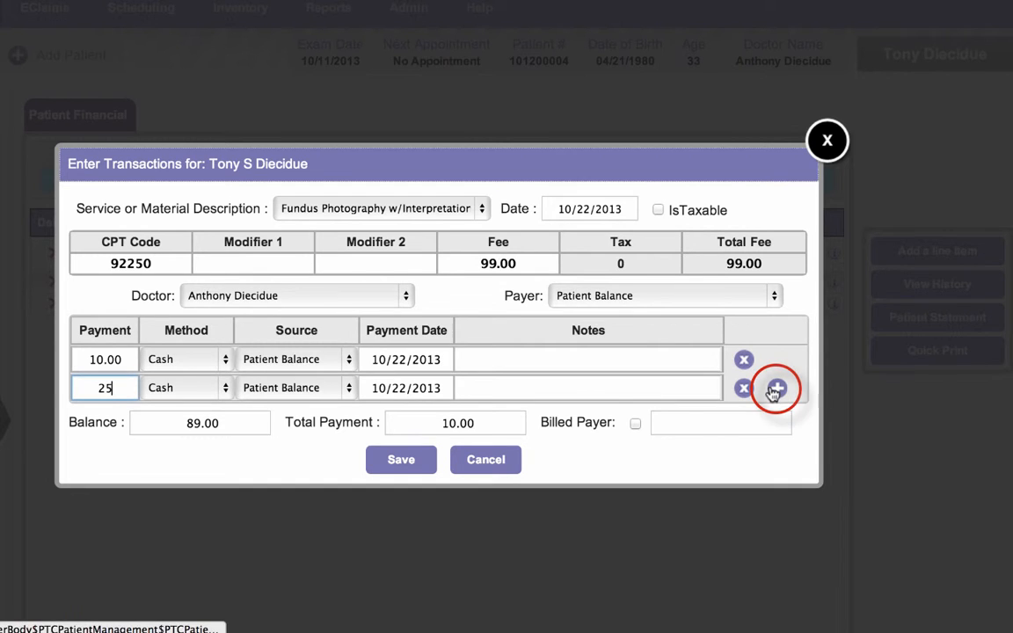
pyautogui.click(230, 393)
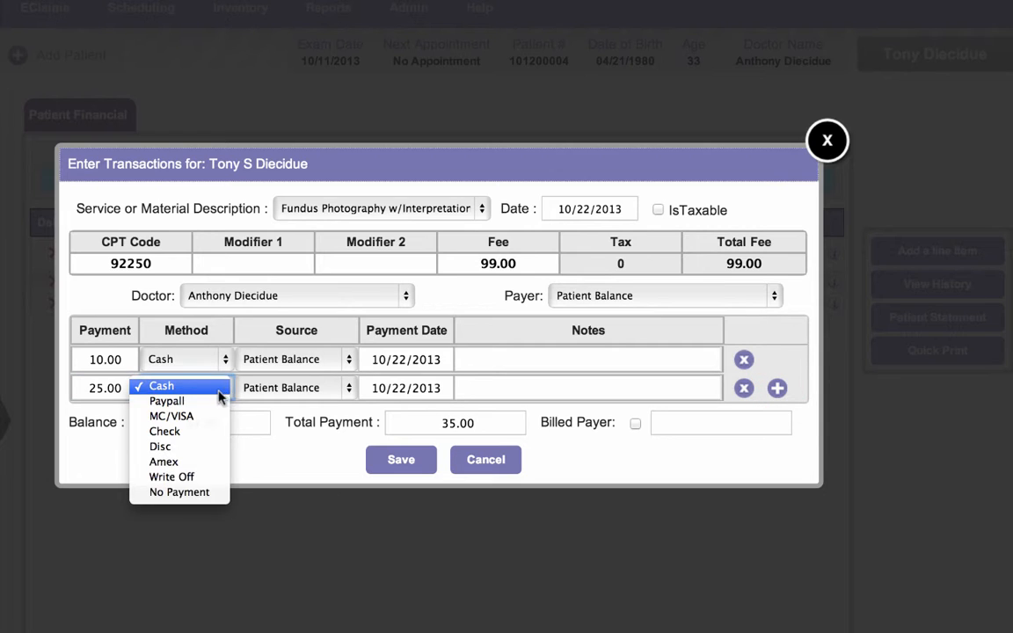
pyautogui.click(172, 416)
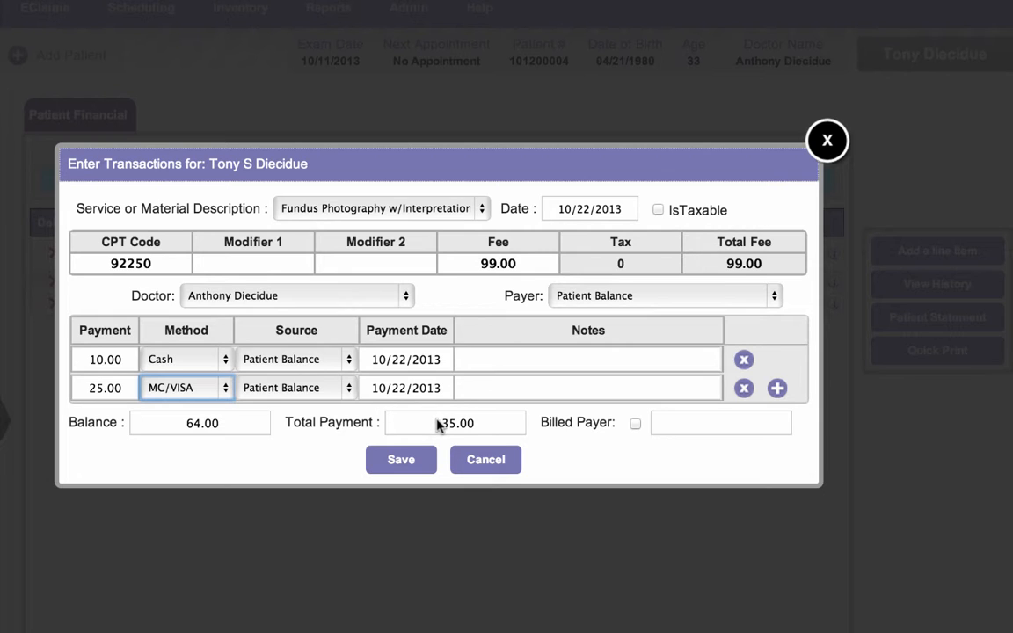
pyautogui.moveTo(442, 426); pyautogui.dragTo(484, 428)
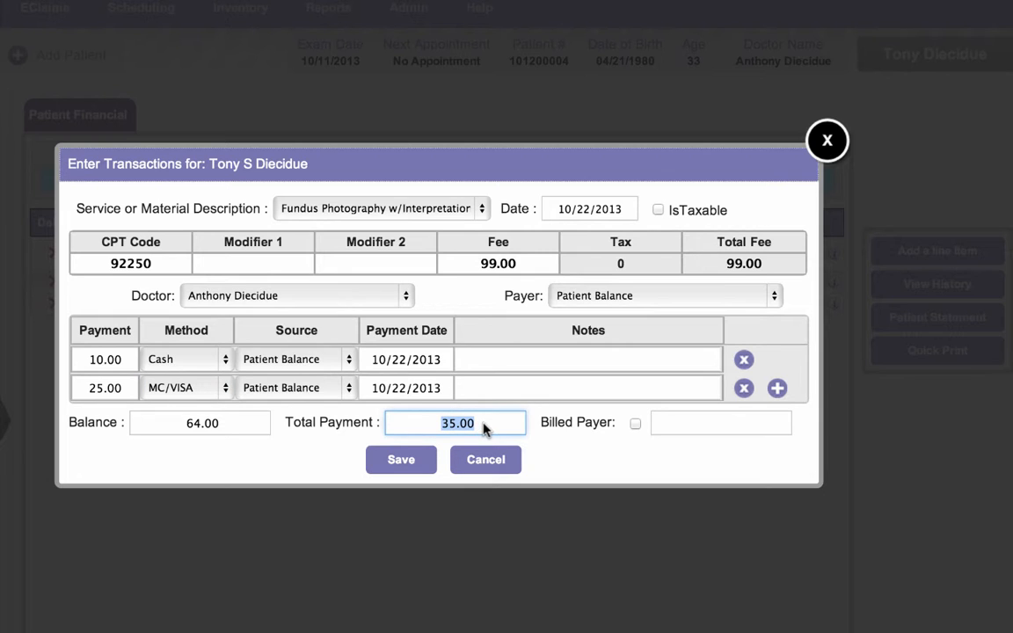
# Save the fundus photography transaction and close the transaction entry form.
pyautogui.click(404, 466)
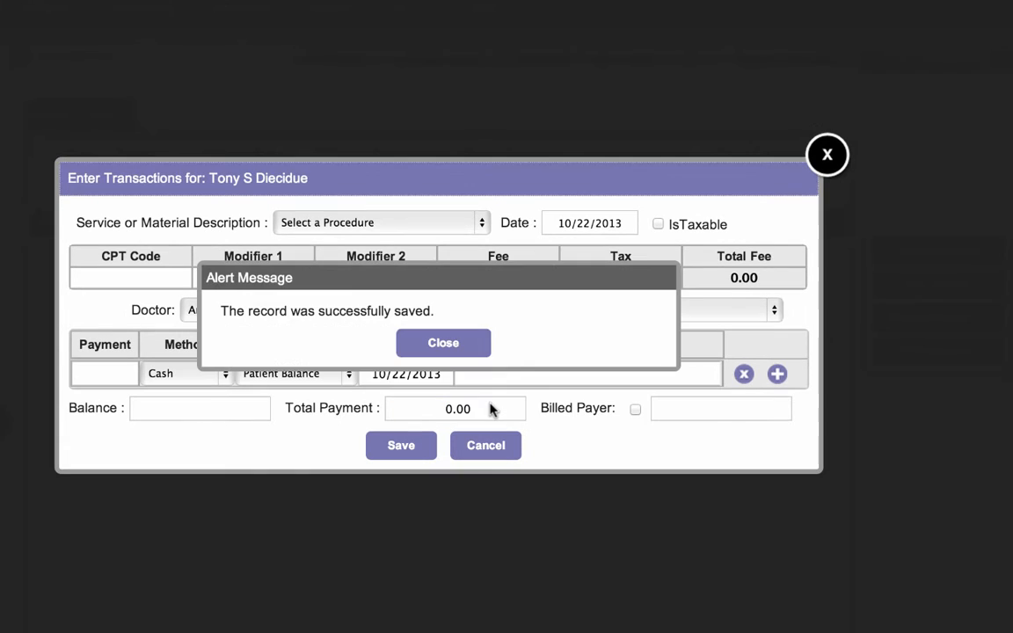
pyautogui.click(423, 344)
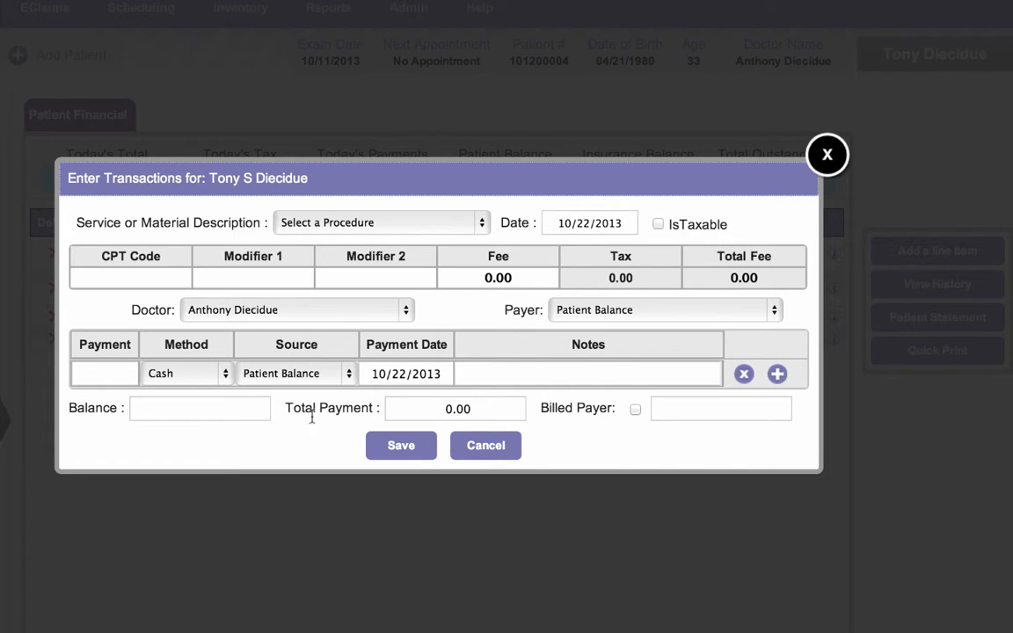
pyautogui.click(489, 443)
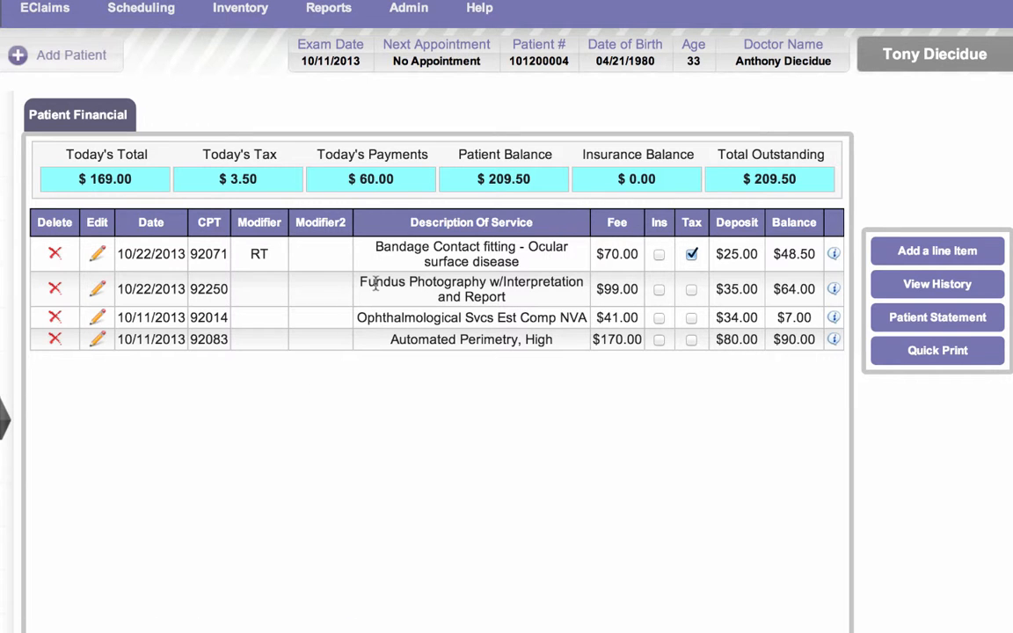
# Review the fundus photography entry's description, fee, deposit and balance in the ledger, and locate the information markers for the line items.
pyautogui.moveTo(360, 283); pyautogui.dragTo(583, 282)
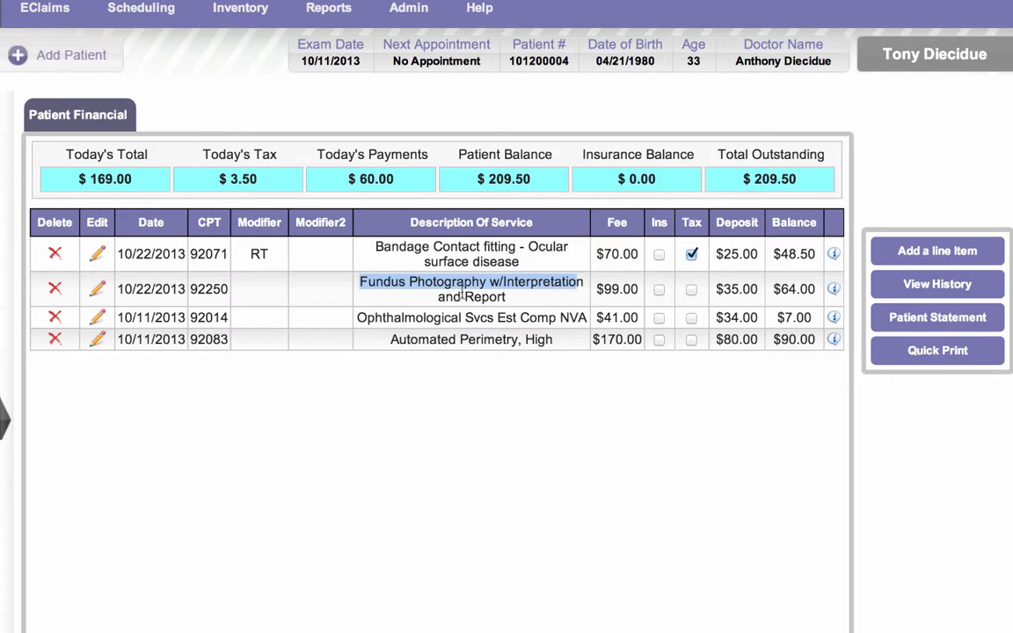
pyautogui.moveTo(439, 300); pyautogui.dragTo(471, 296)
pyautogui.moveTo(603, 289); pyautogui.dragTo(627, 293)
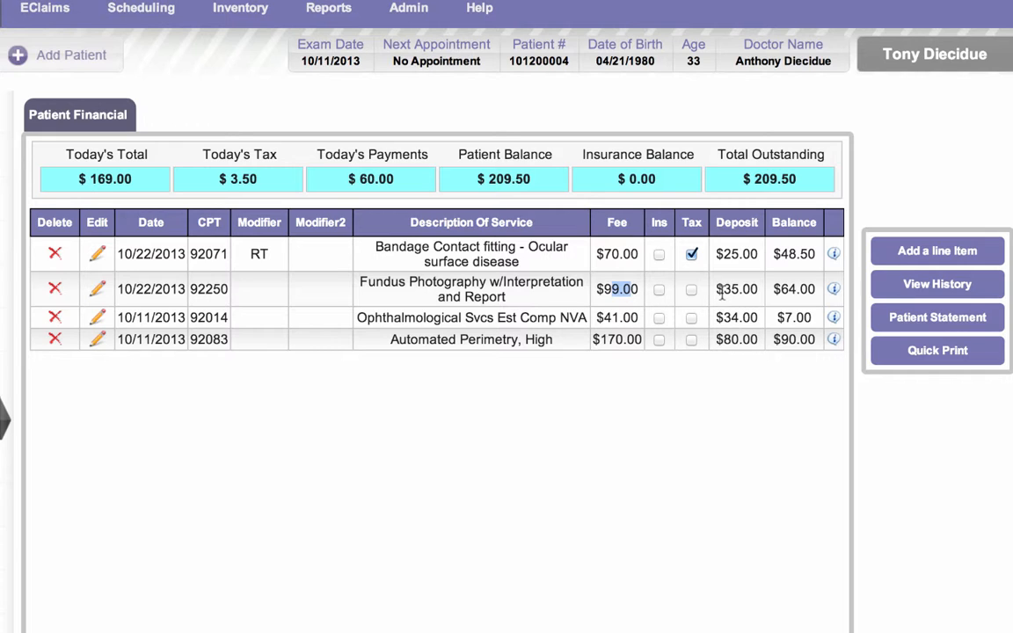
pyautogui.moveTo(723, 291); pyautogui.dragTo(742, 297)
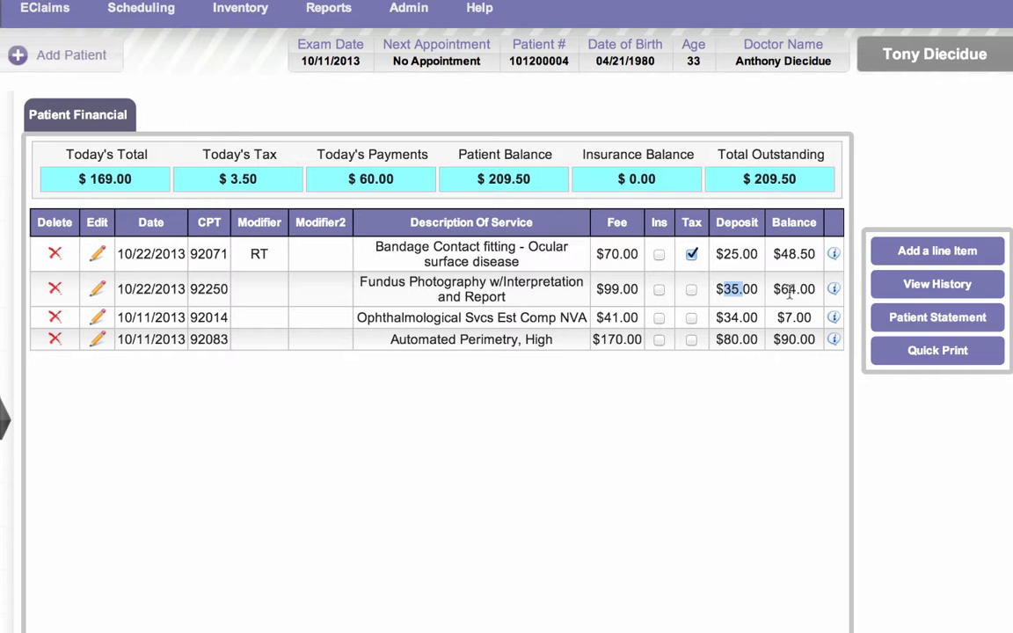
pyautogui.click(674, 400)
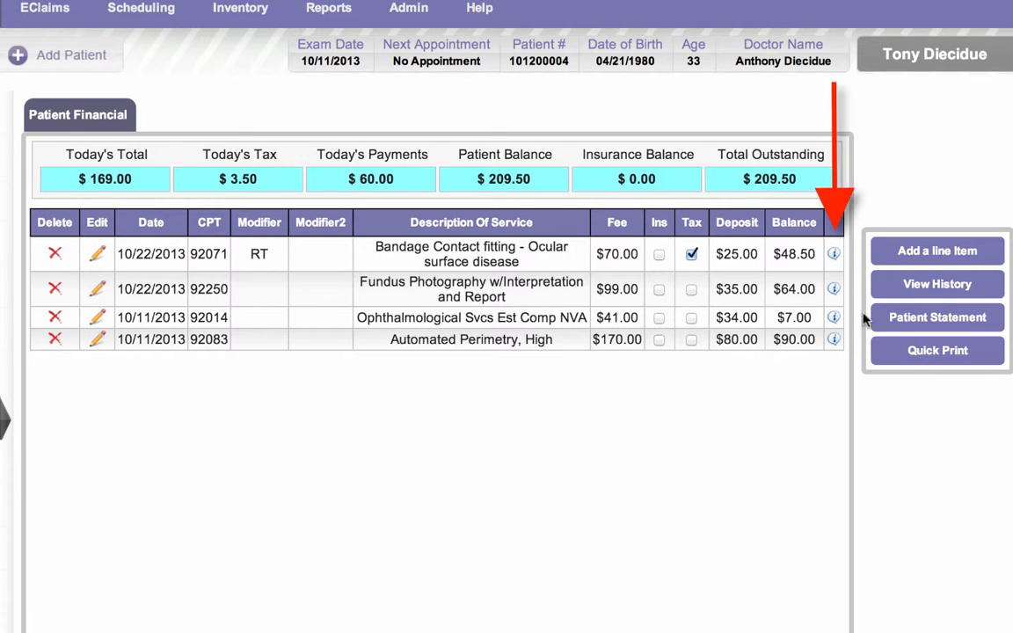
pyautogui.moveTo(834, 290)
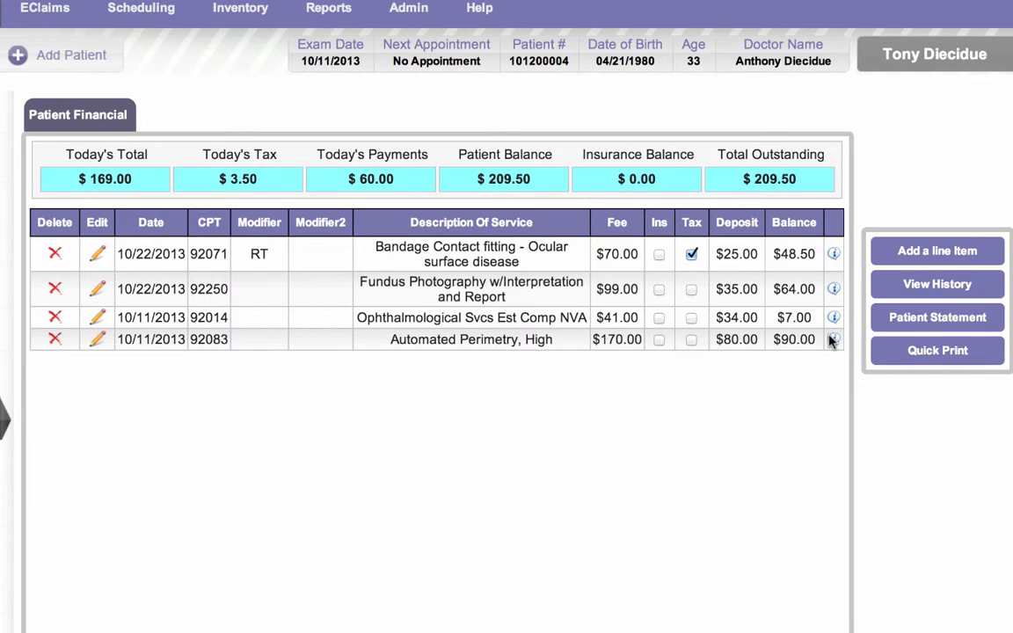
pyautogui.moveTo(834, 320)
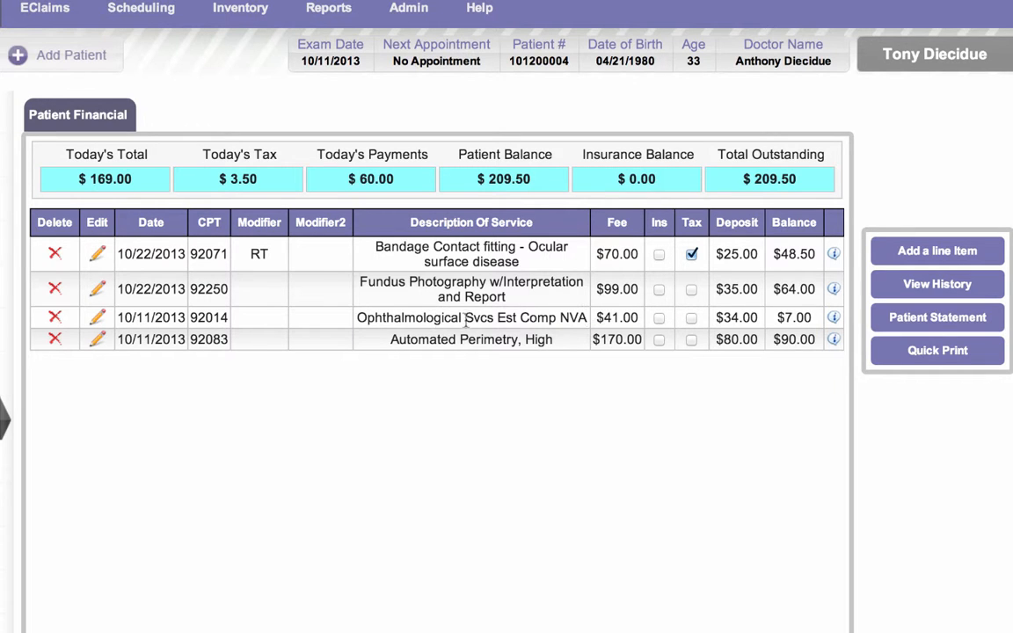
# Add a 7.00 cash payment with VBA as the source to the Ophthalmological Svcs Est Comp NVA transaction.
pyautogui.click(96, 318)
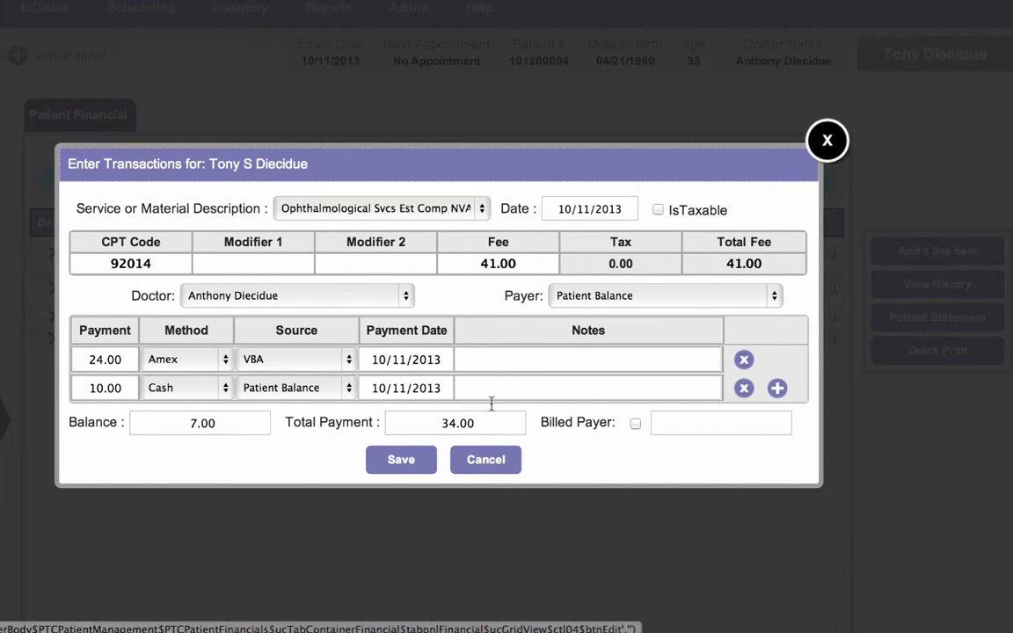
pyautogui.click(777, 389)
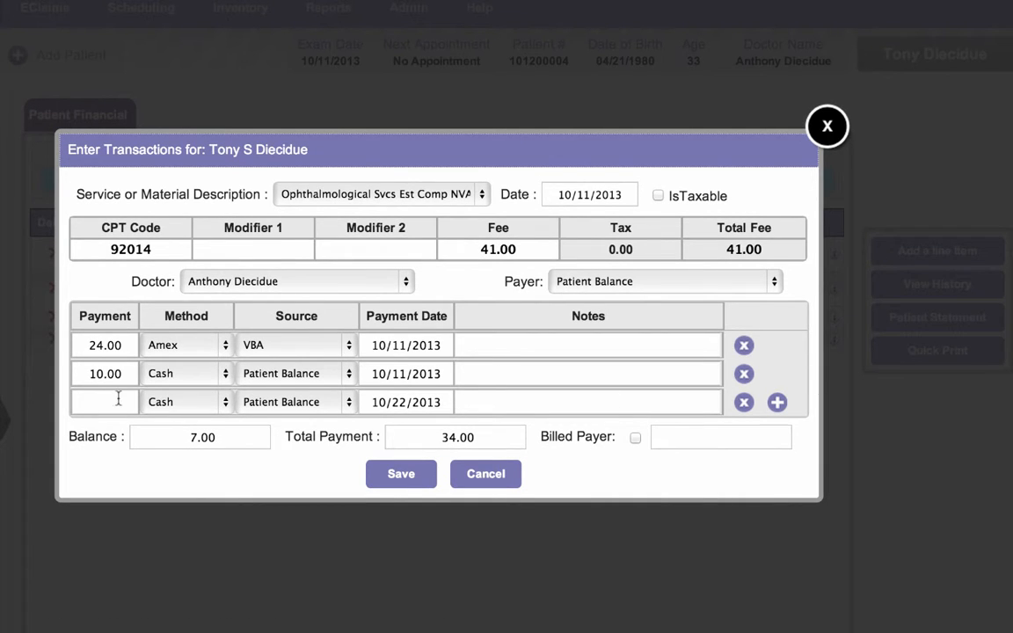
pyautogui.click(110, 402)
pyautogui.write('7')
pyautogui.click(341, 402)
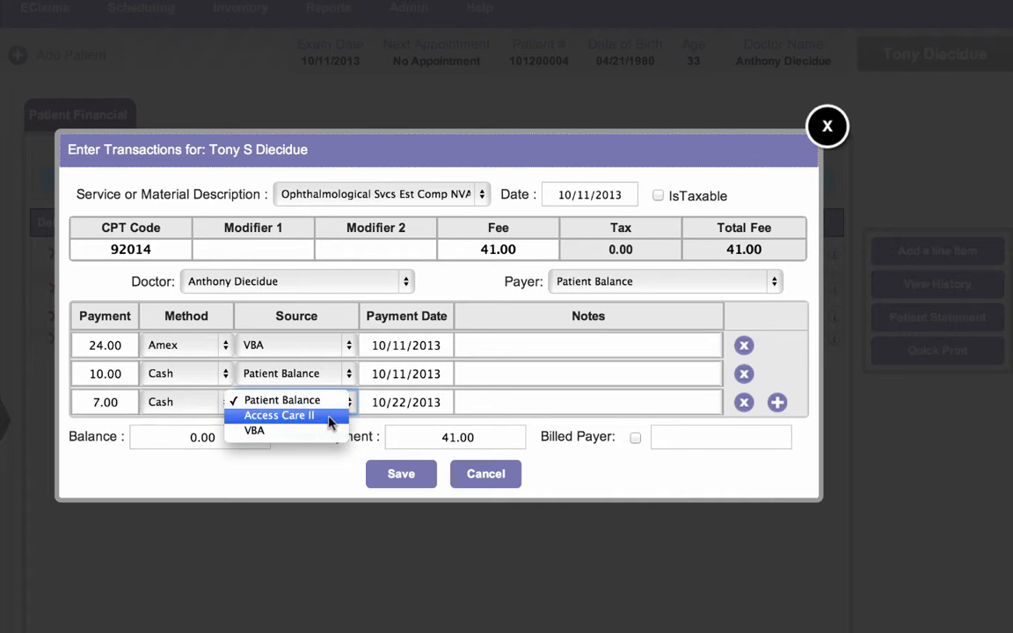
pyautogui.click(289, 432)
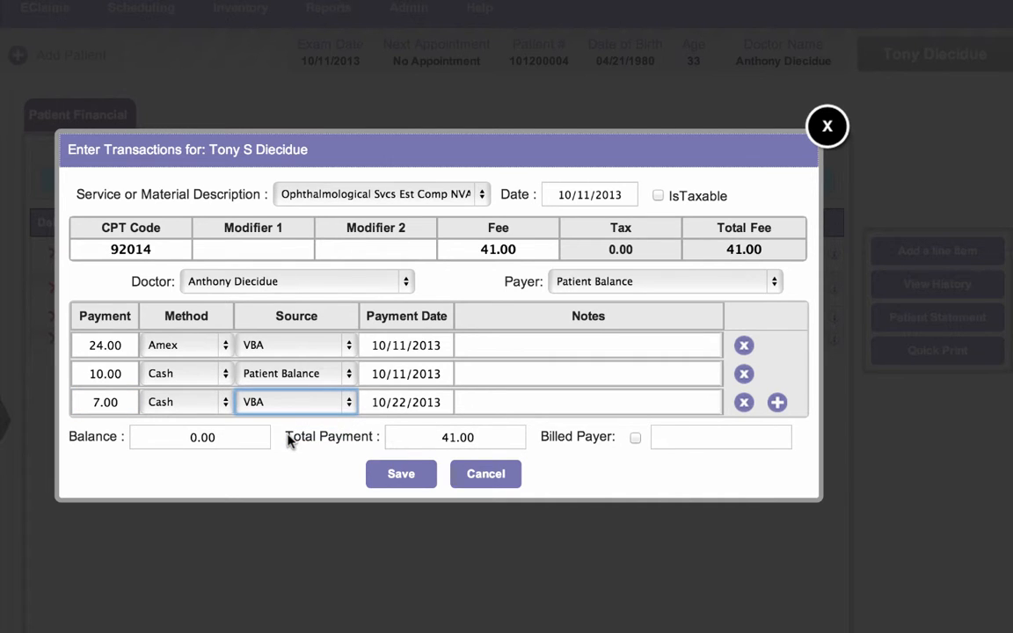
# Save the updated ophthalmological service transaction and close its entry form.
pyautogui.click(400, 475)
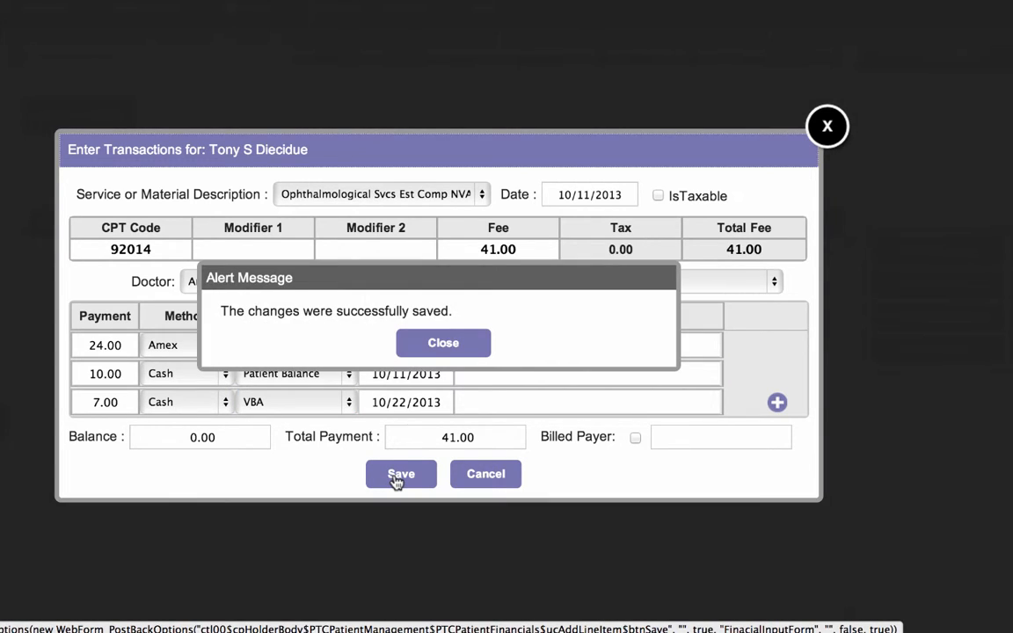
pyautogui.click(441, 348)
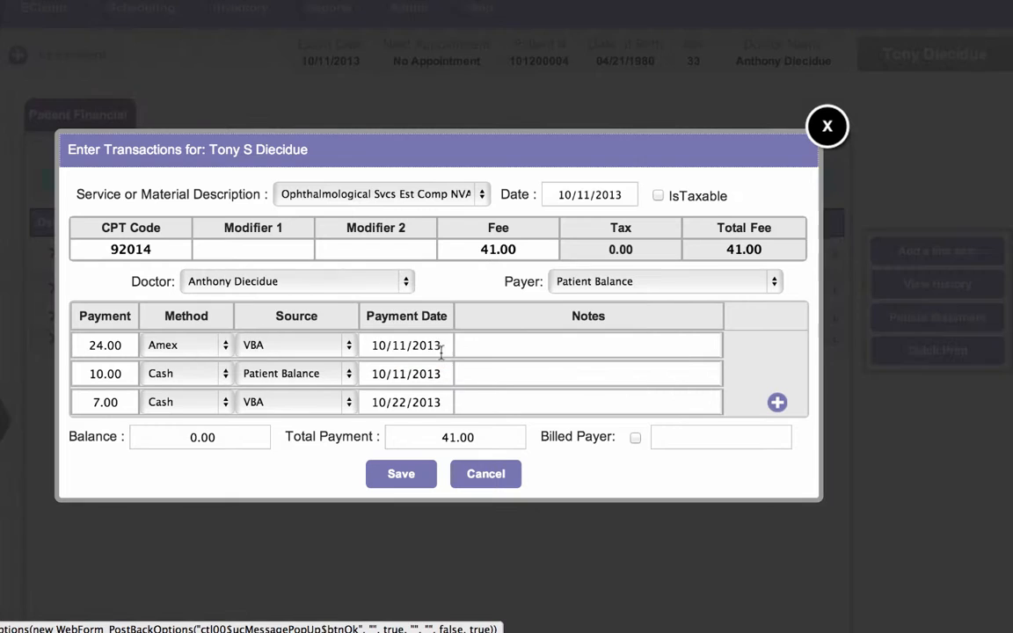
pyautogui.click(491, 480)
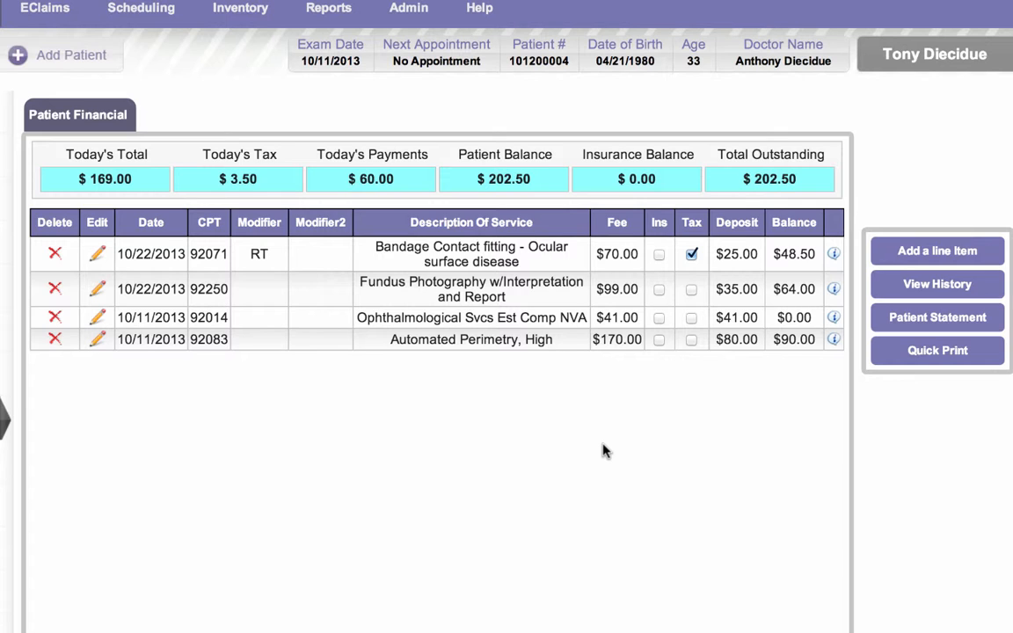
# Generate a quick-print statement, dismiss the print dialog without printing, and review the statement's line items and balances.
pyautogui.click(929, 355)
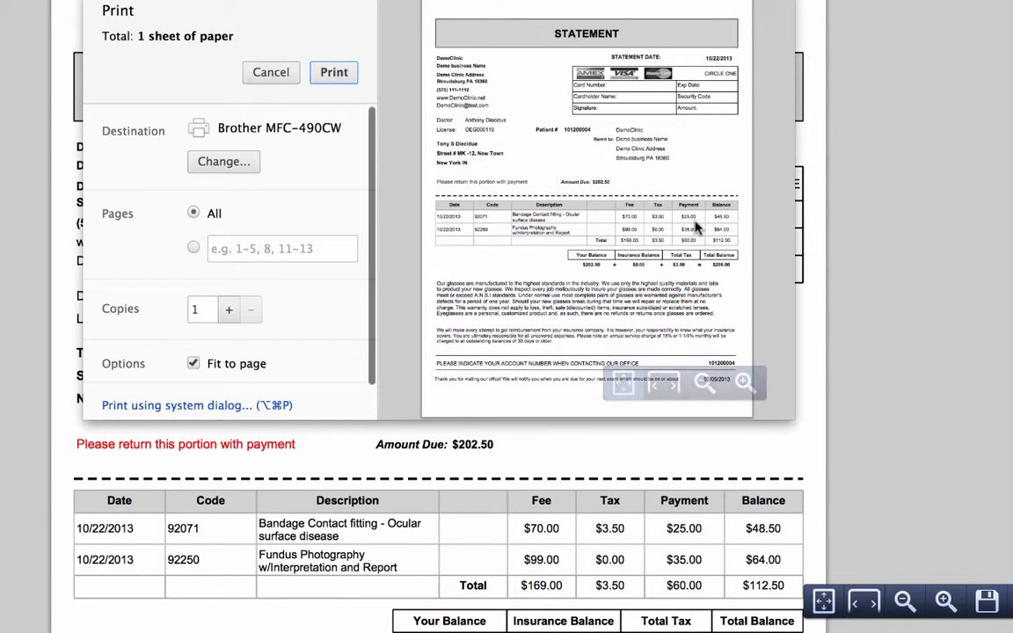
pyautogui.click(271, 74)
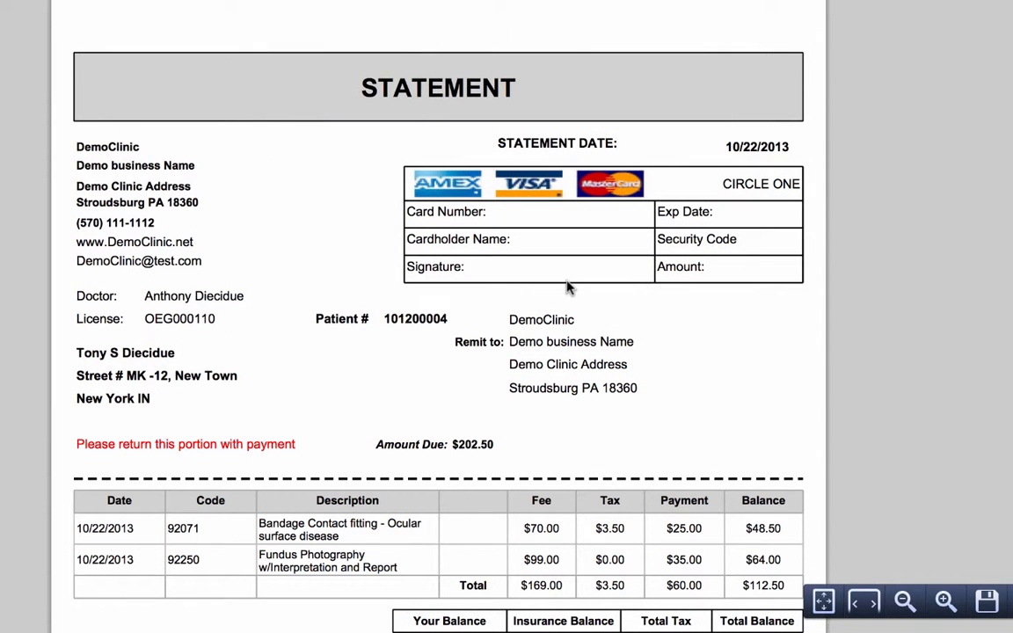
pyautogui.scroll(-3, 567, 287)
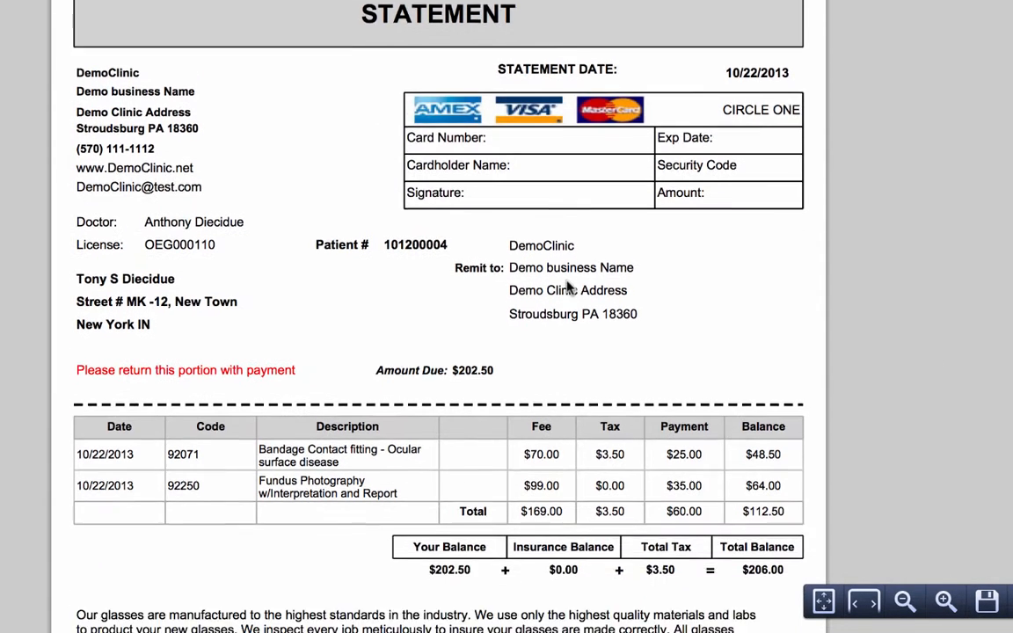
pyautogui.scroll(-3, 567, 287)
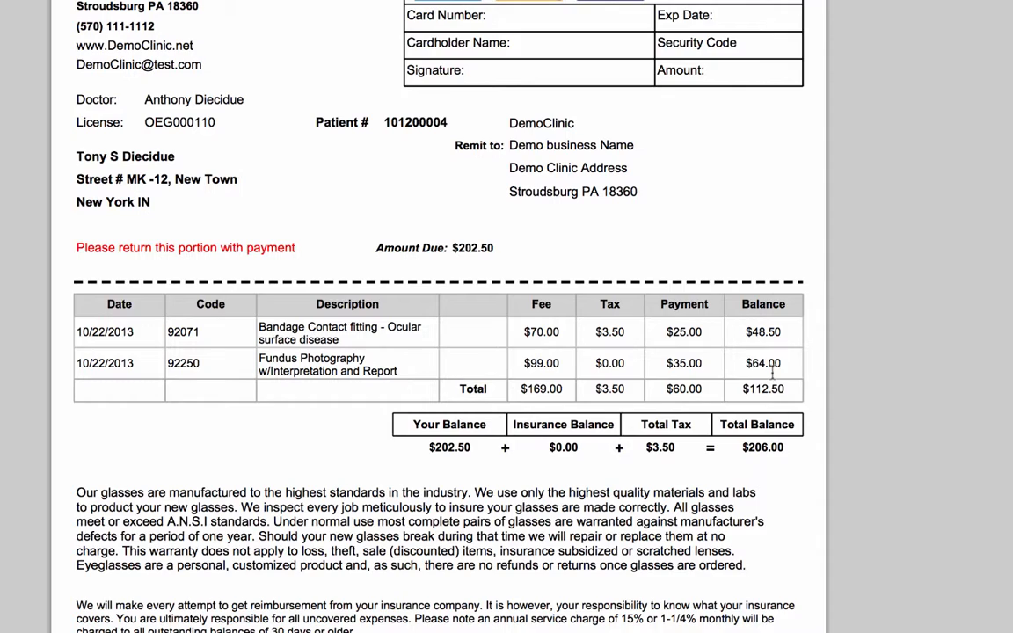
pyautogui.scroll(-4, 765, 387)
pyautogui.scroll(9, 754, 388)
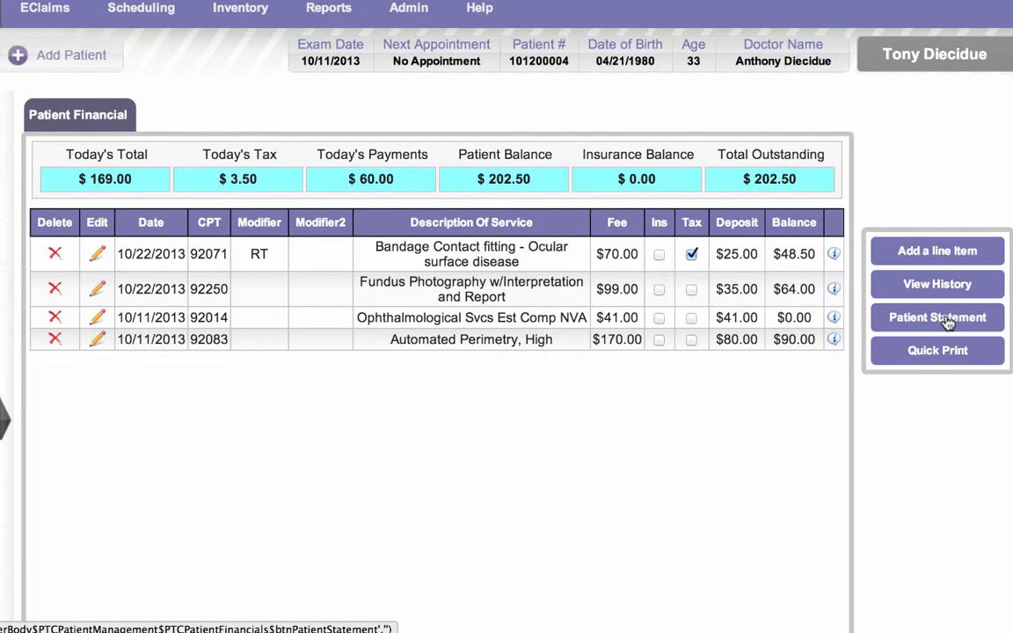
# Create a patient statement with a start date of 10/11/2013, dismiss the print dialog, and review the listed services.
pyautogui.click(948, 324)
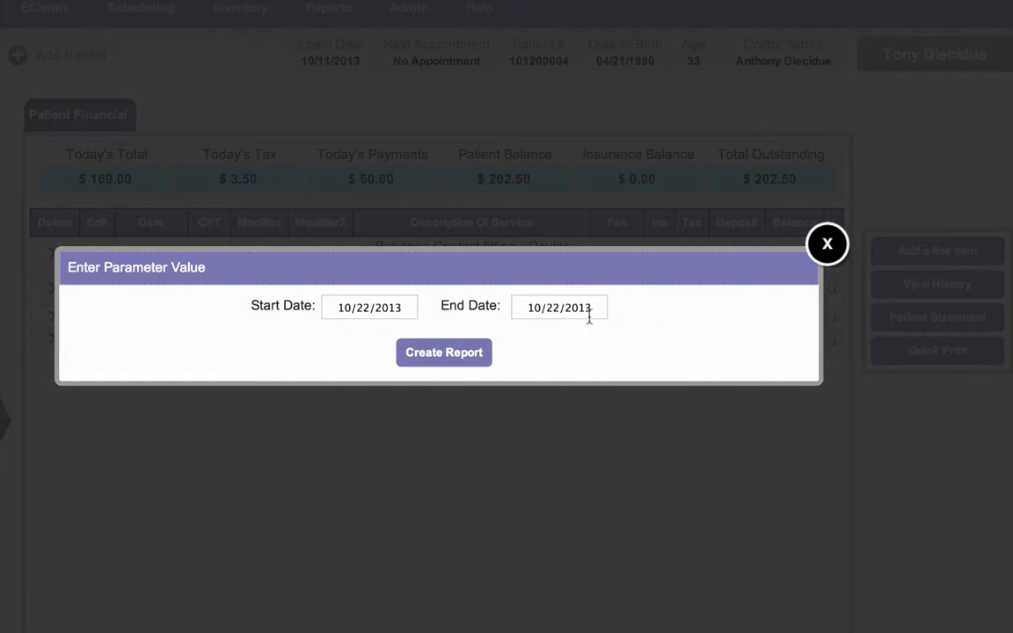
pyautogui.doubleClick(361, 308)
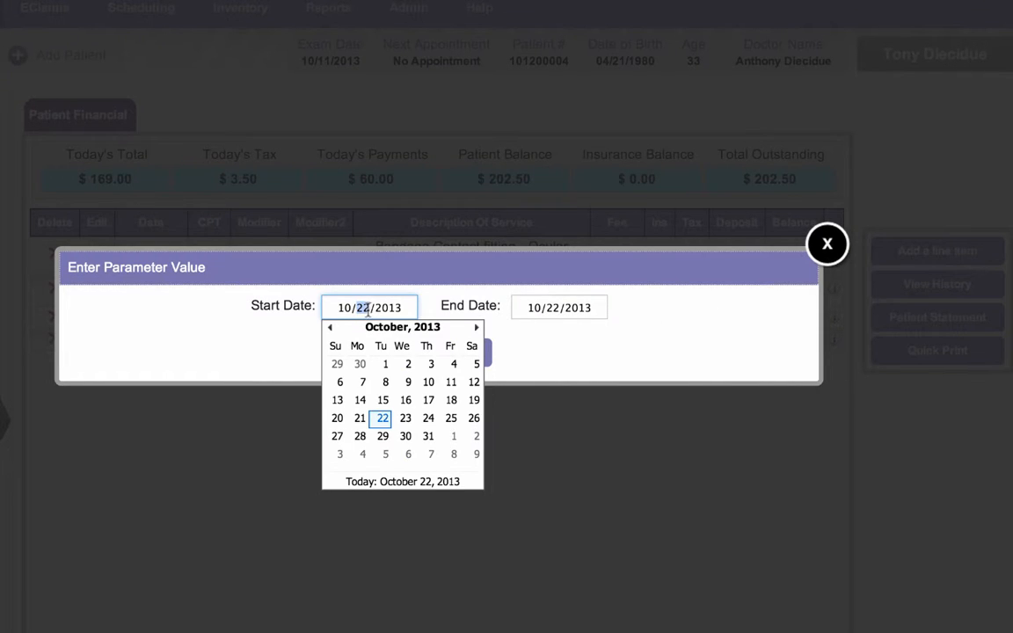
pyautogui.click(449, 384)
pyautogui.click(459, 356)
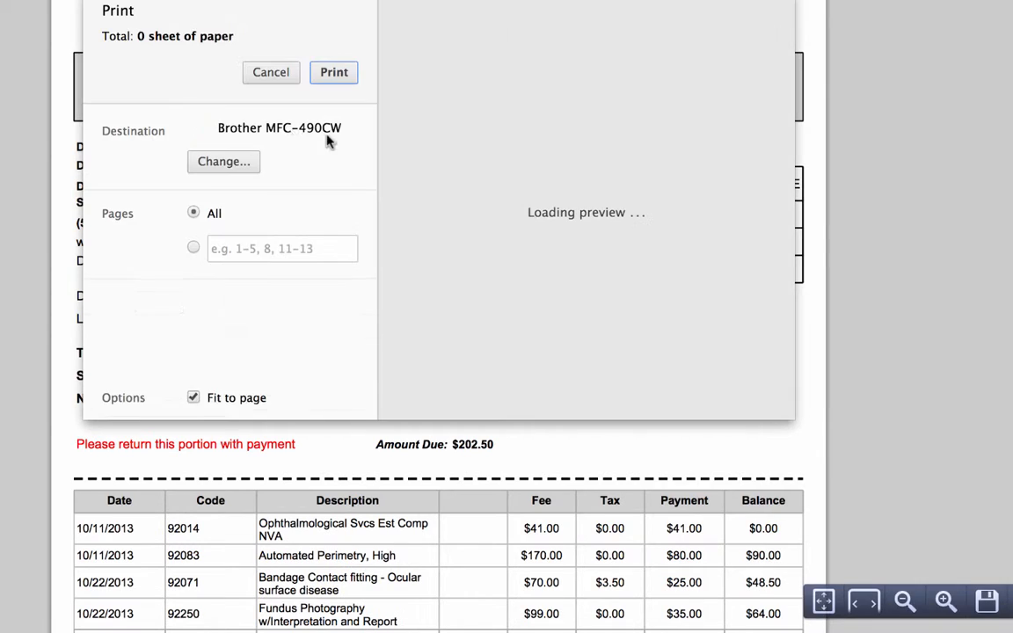
pyautogui.click(275, 72)
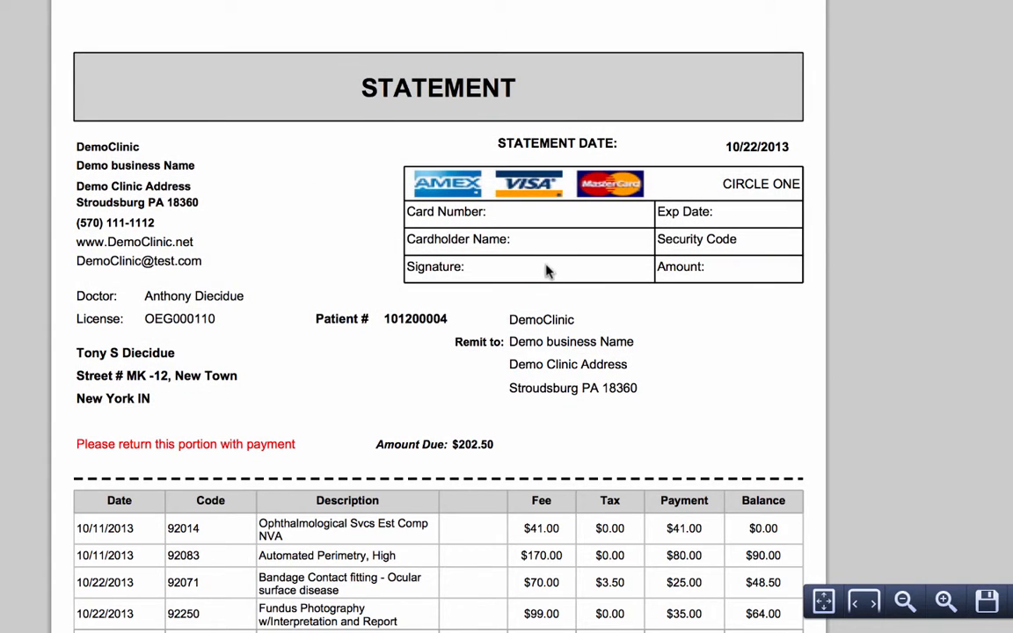
pyautogui.scroll(-4, 583, 299)
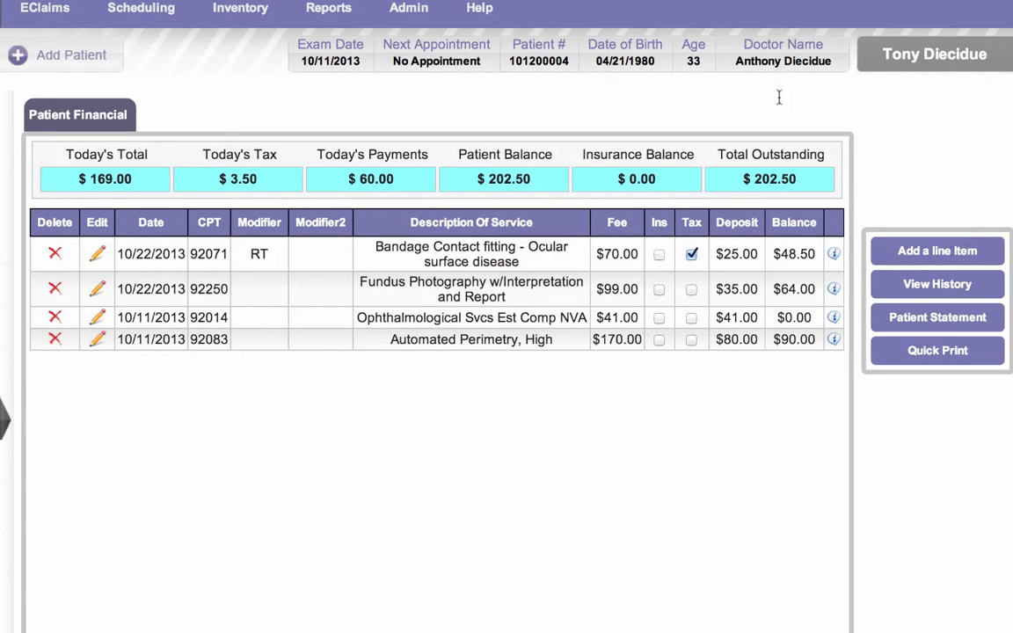
# Create the patient's financial history report with a start date of 10/01/2013, and dismiss the print dialog without printing.
pyautogui.click(934, 285)
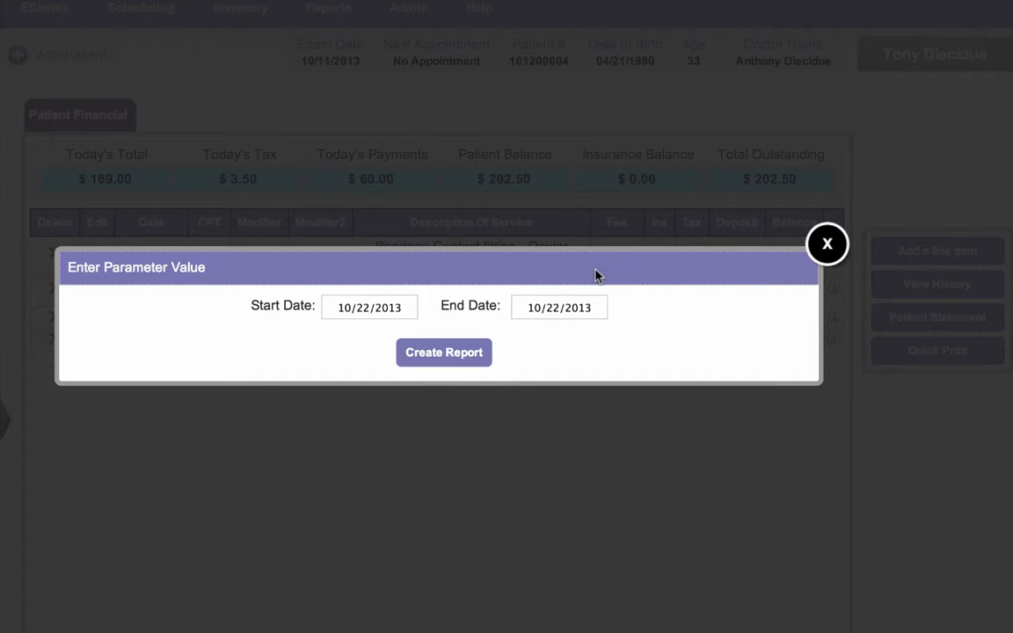
pyautogui.click(359, 308)
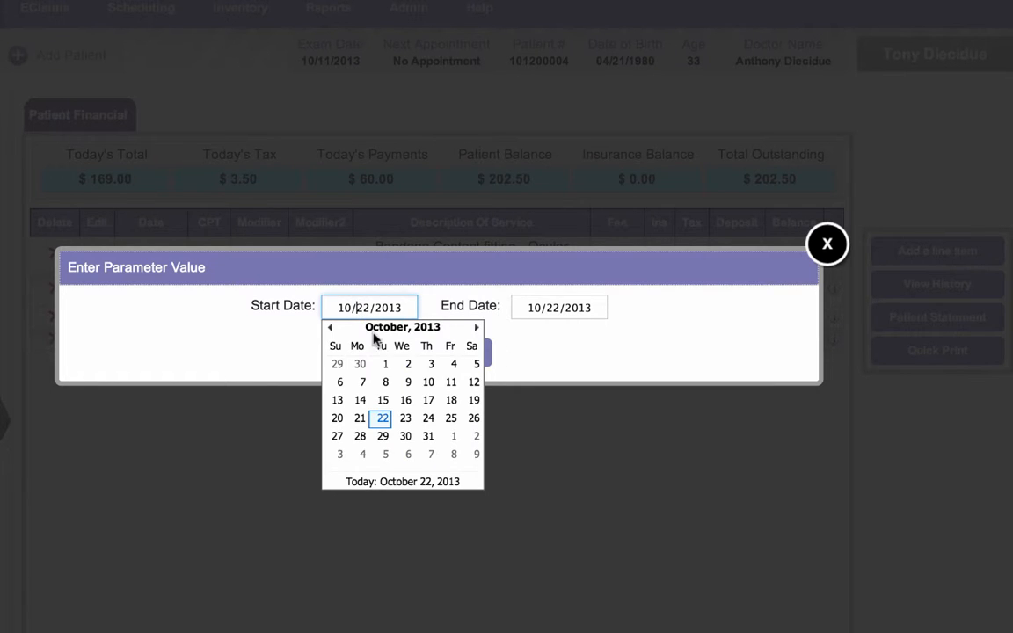
pyautogui.click(384, 373)
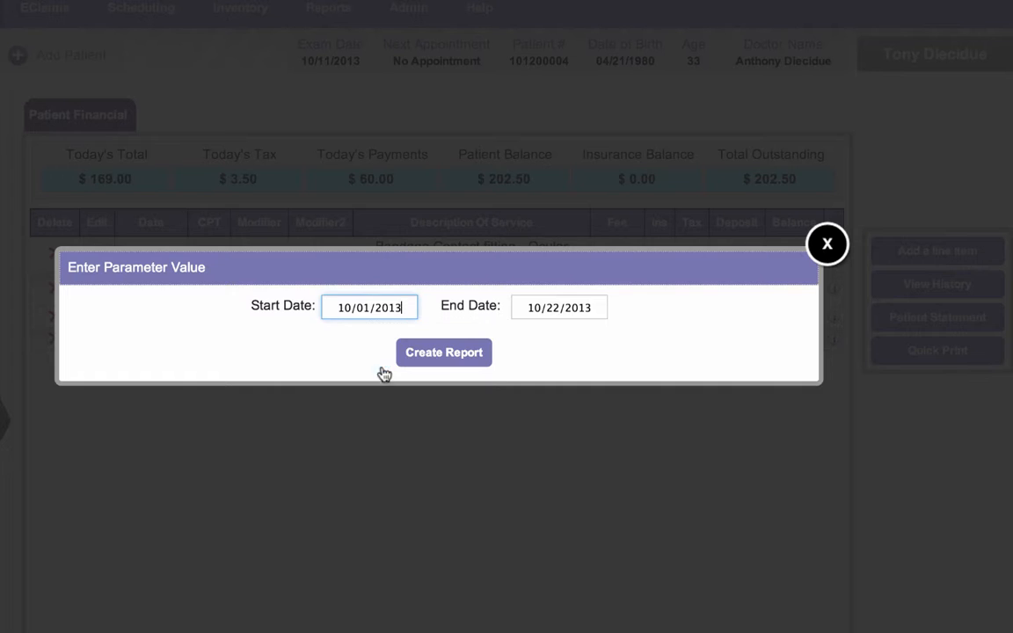
pyautogui.click(448, 362)
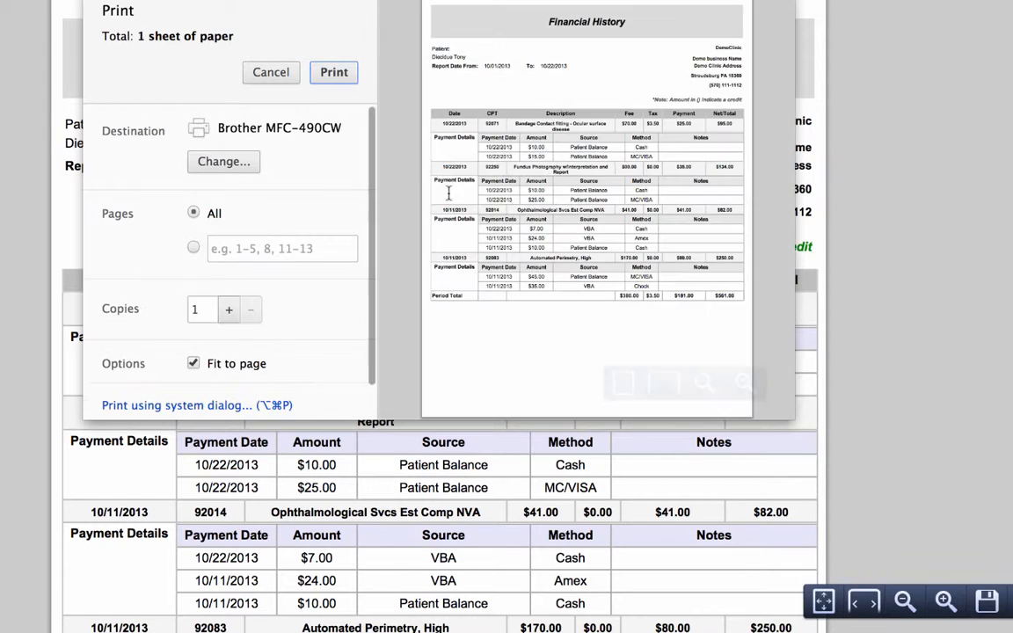
pyautogui.click(278, 76)
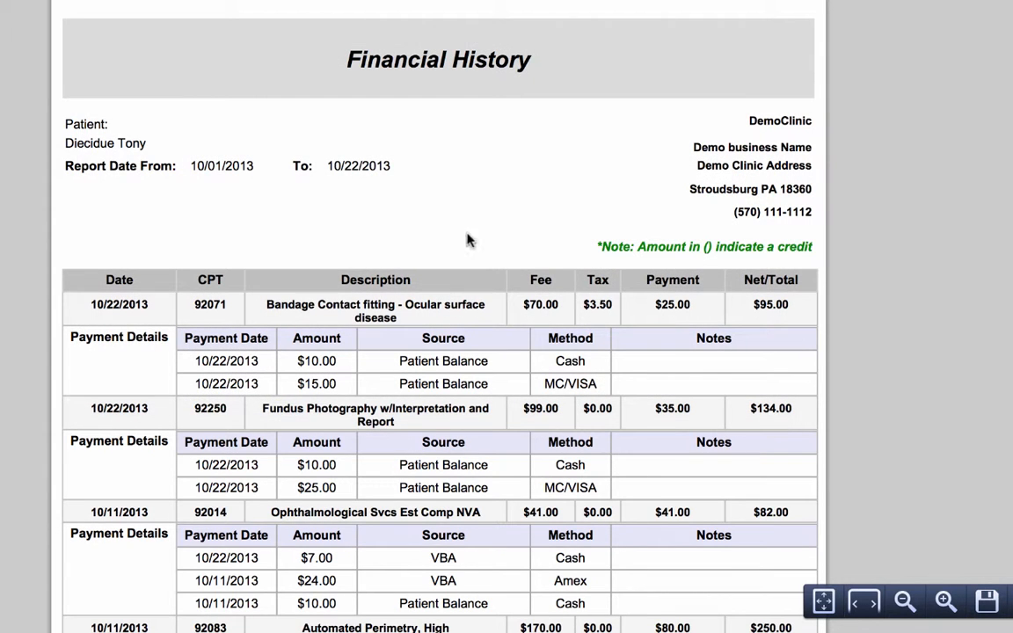
# Examine the payment details for each service and the period total in the financial history report.
pyautogui.scroll(-3, 472, 240)
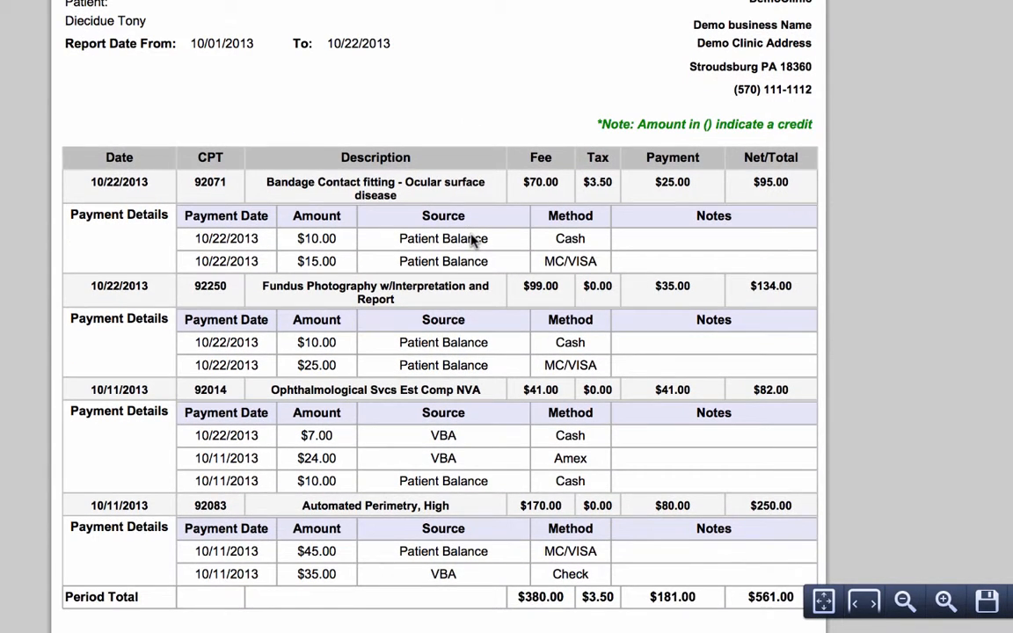
pyautogui.scroll(-2, 472, 240)
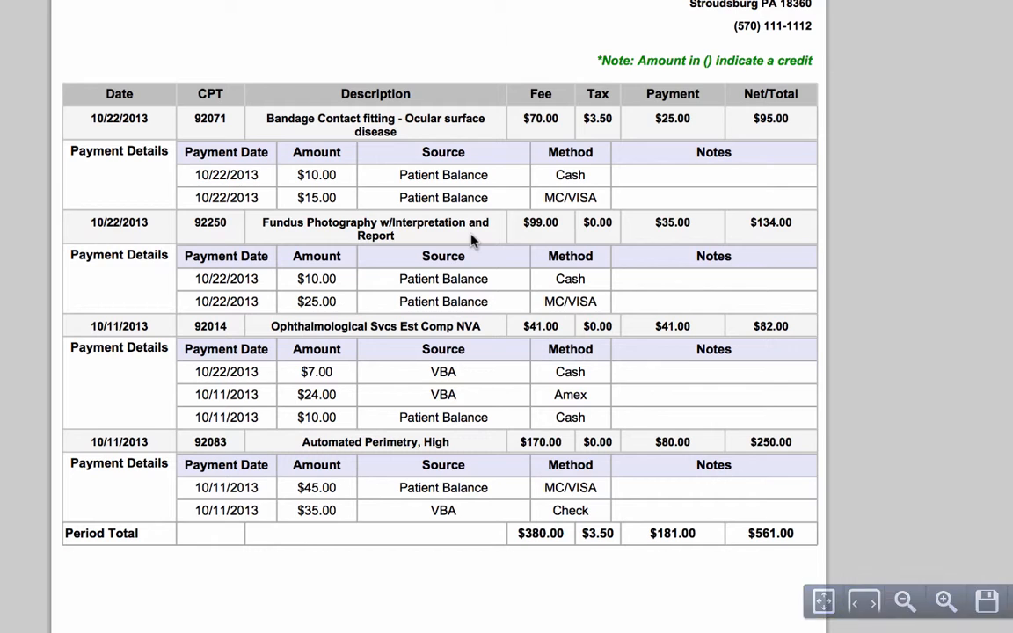
pyautogui.scroll(-3, 473, 241)
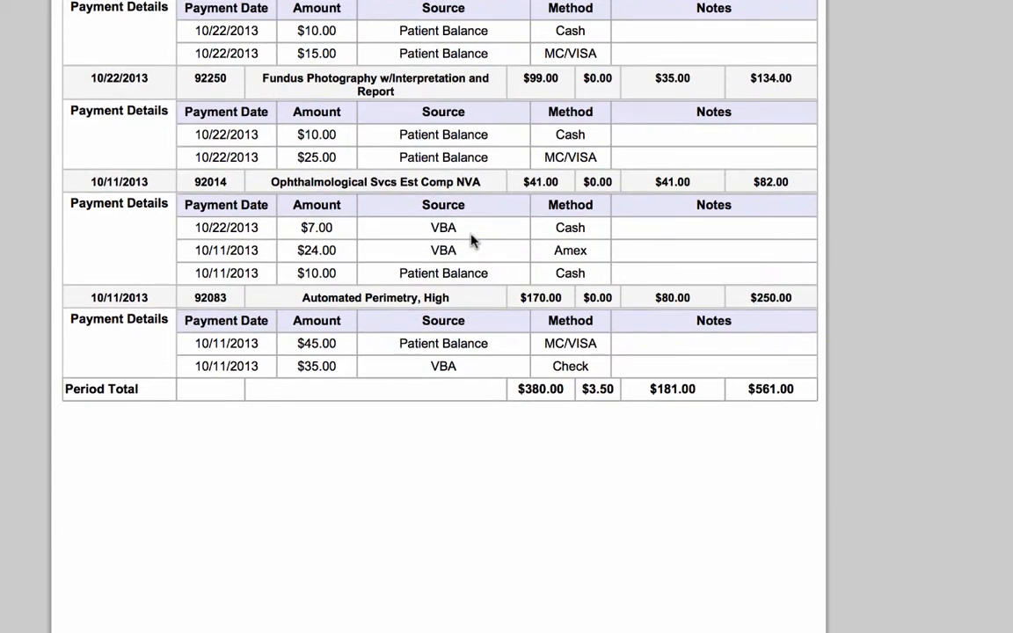
pyautogui.scroll(5, 473, 240)
pyautogui.scroll(2, 472, 240)
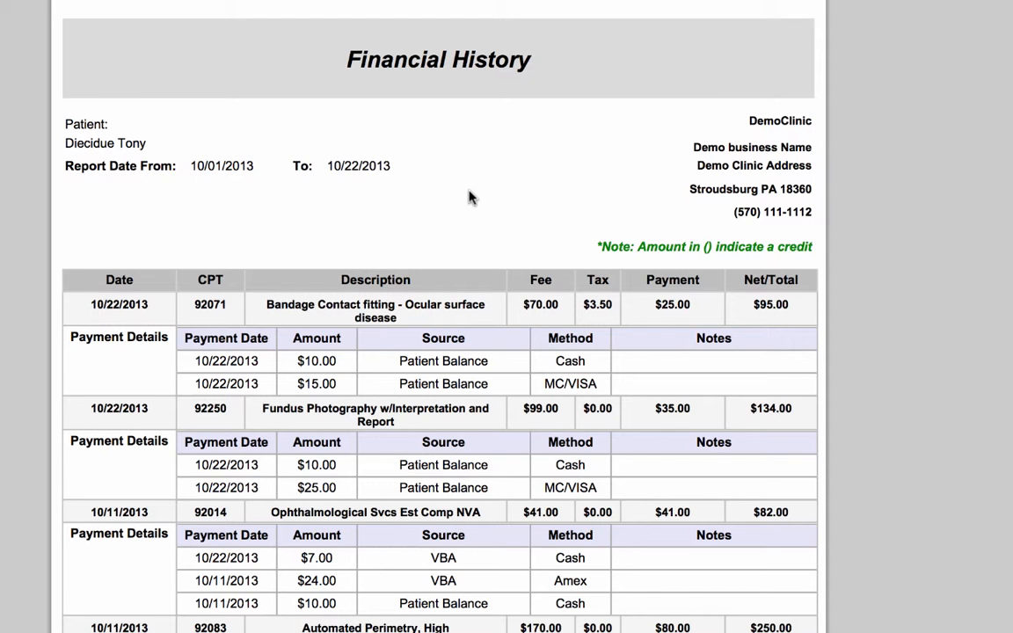
pyautogui.scroll(1, 468, 199)
pyautogui.scroll(-1, 469, 199)
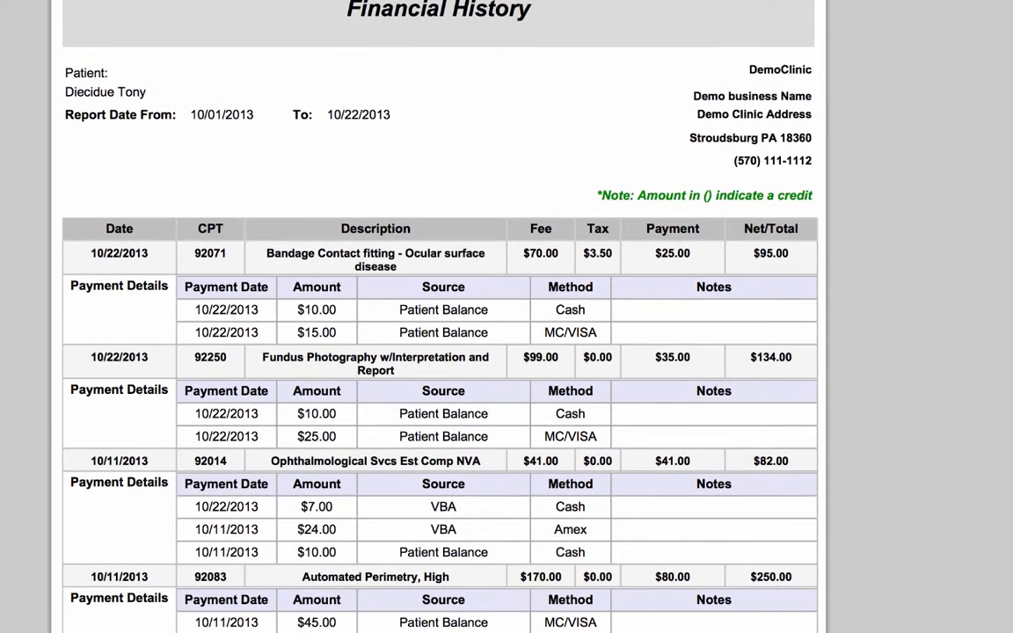